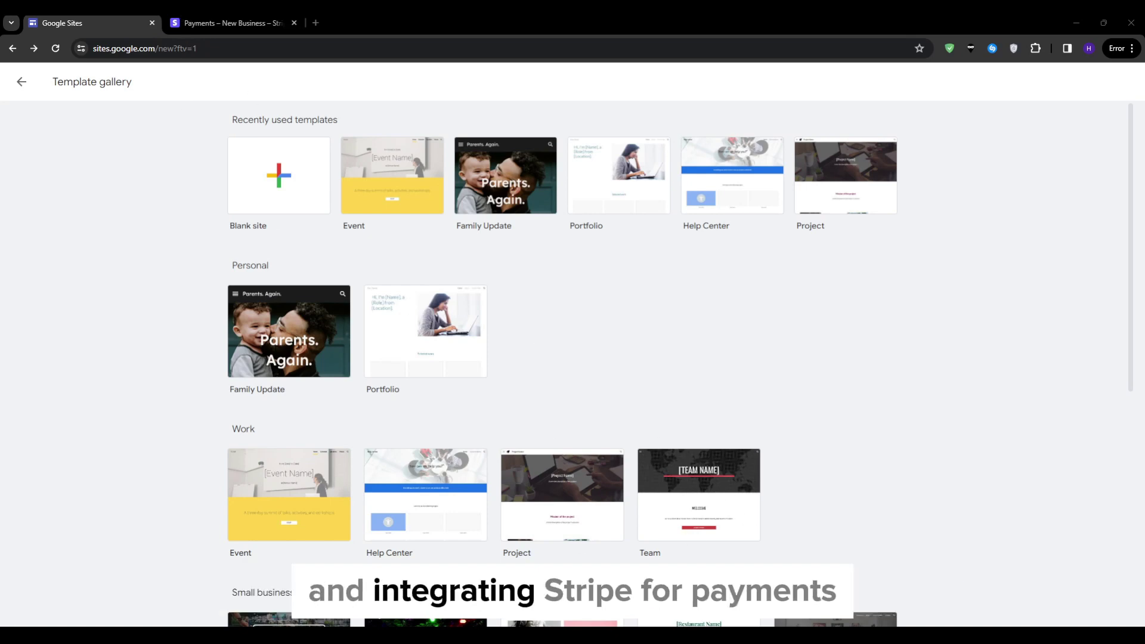
scroll(173, 287, down, 1)
scroll(172, 288, down, 2)
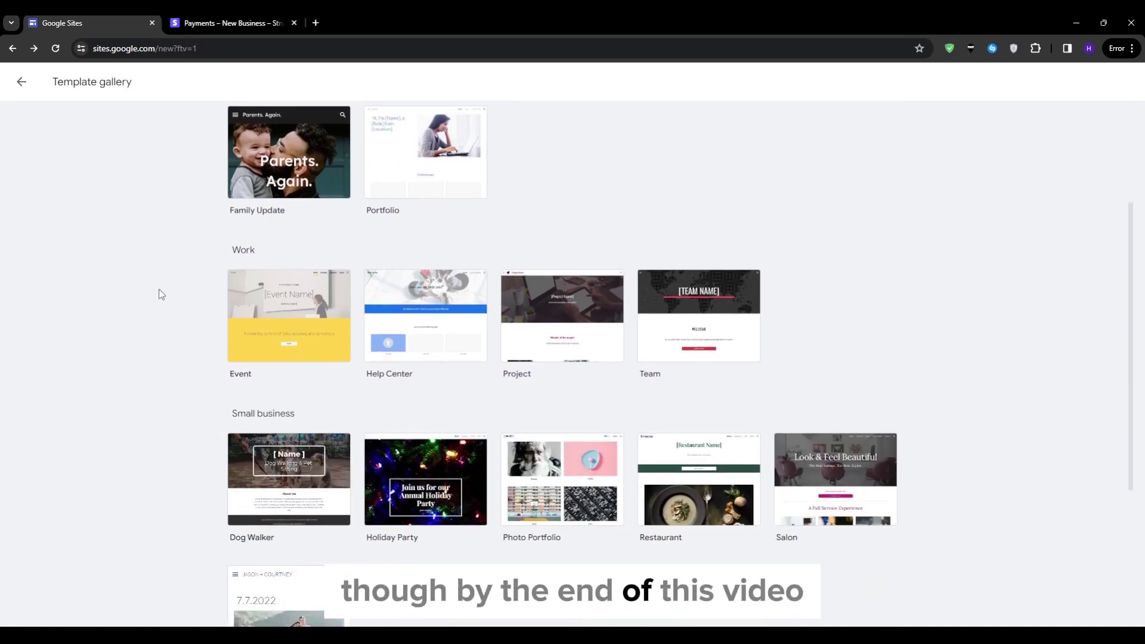
scroll(159, 293, down, 1)
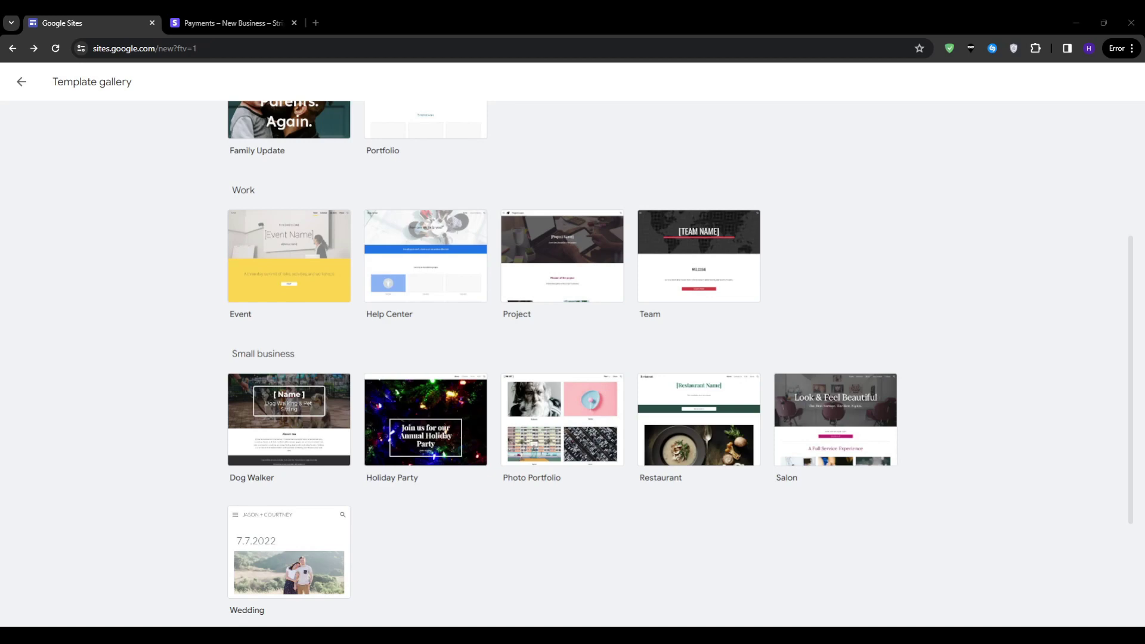
scroll(137, 362, up, 1)
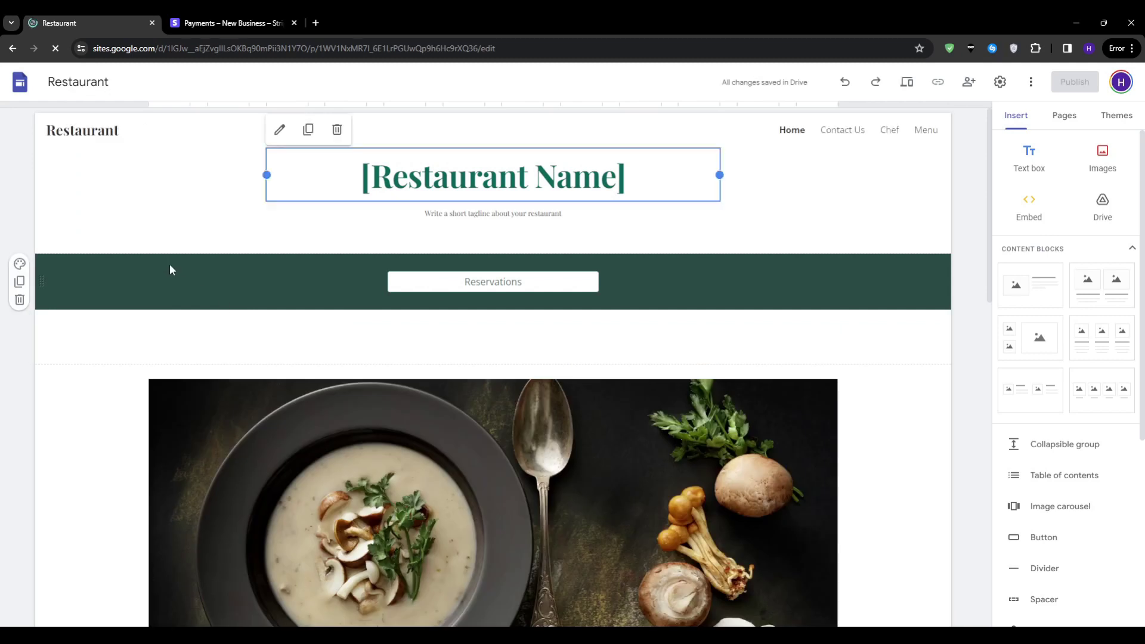
mouse_move(156, 296)
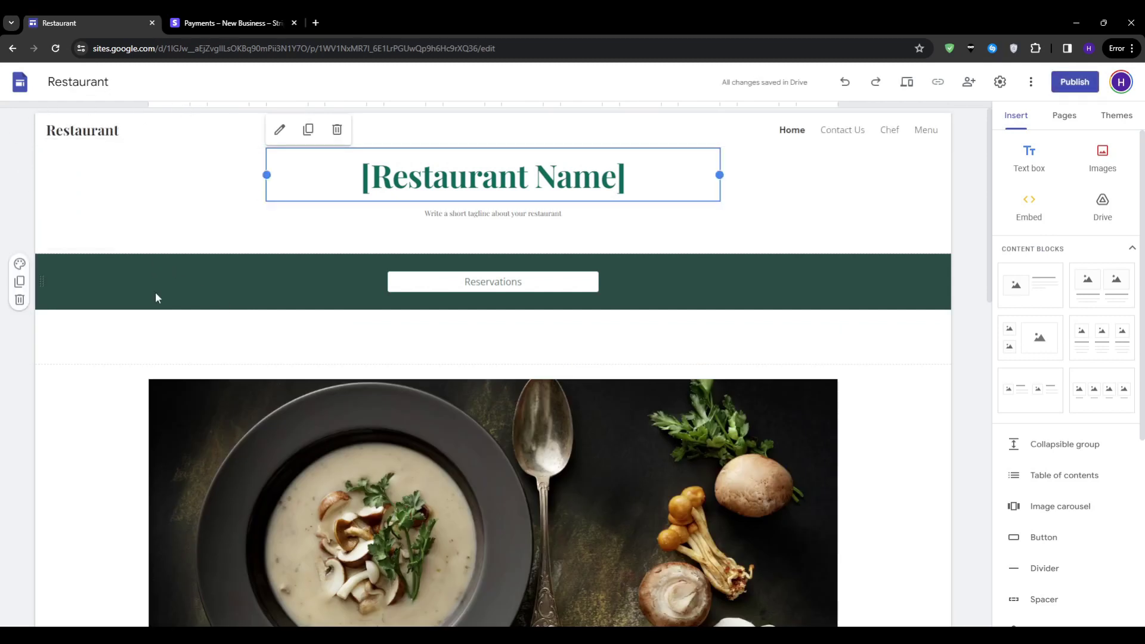
scroll(155, 291, down, 5)
scroll(155, 292, down, 2)
scroll(154, 292, down, 2)
scroll(157, 291, down, 2)
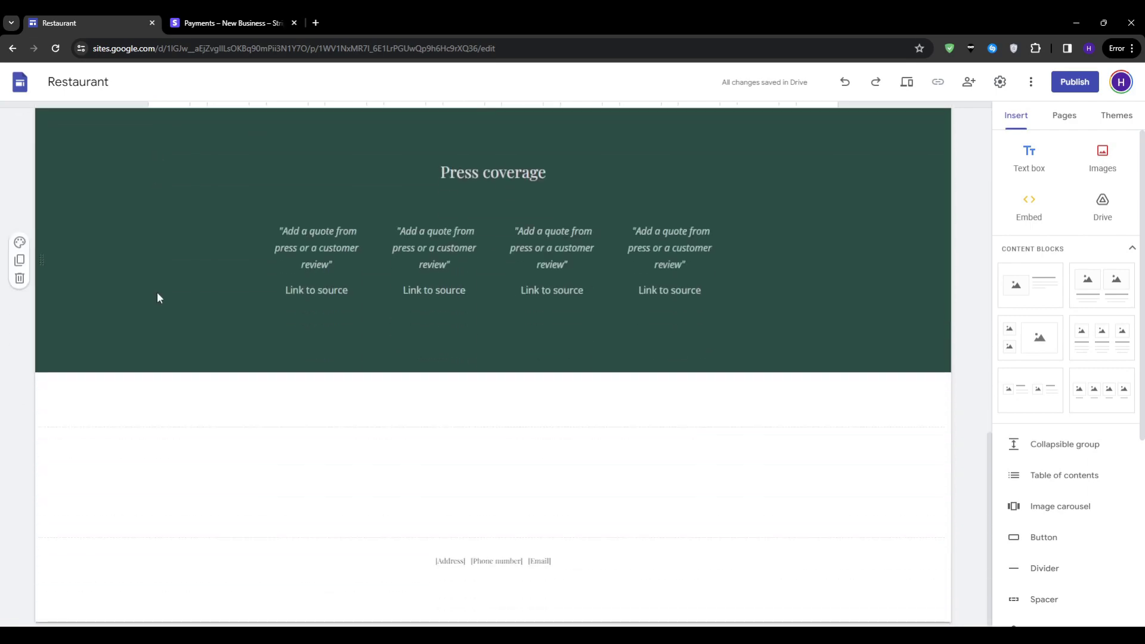
scroll(157, 292, up, 1)
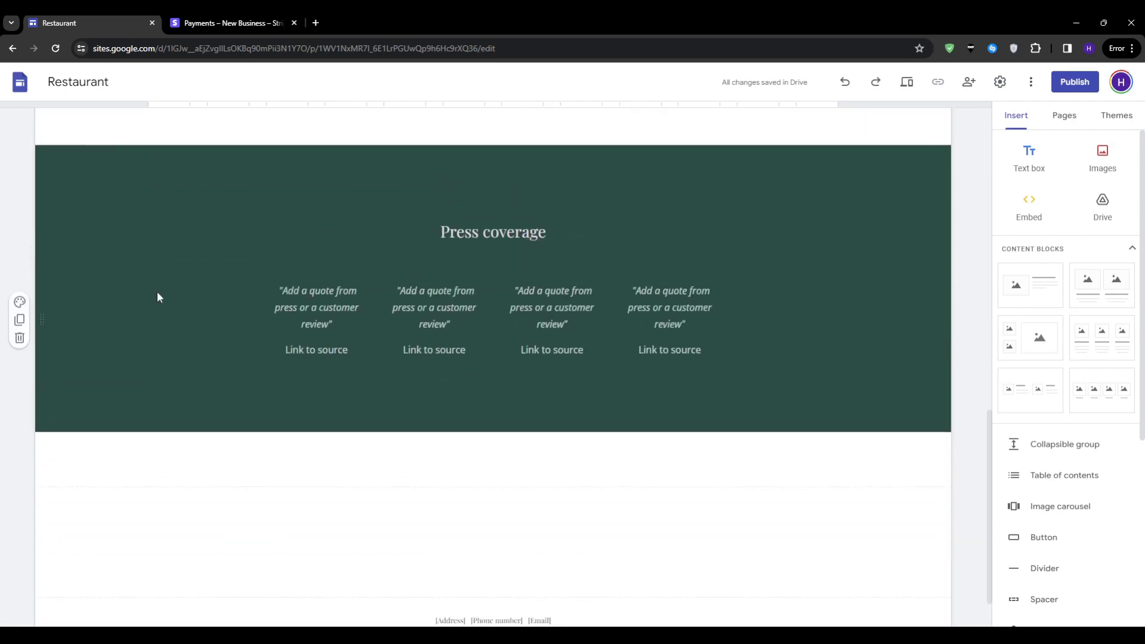
scroll(156, 291, up, 1)
scroll(157, 291, up, 1)
scroll(157, 291, up, 1)
scroll(161, 289, up, 2)
scroll(167, 284, up, 1)
scroll(167, 284, up, 1)
scroll(170, 283, up, 2)
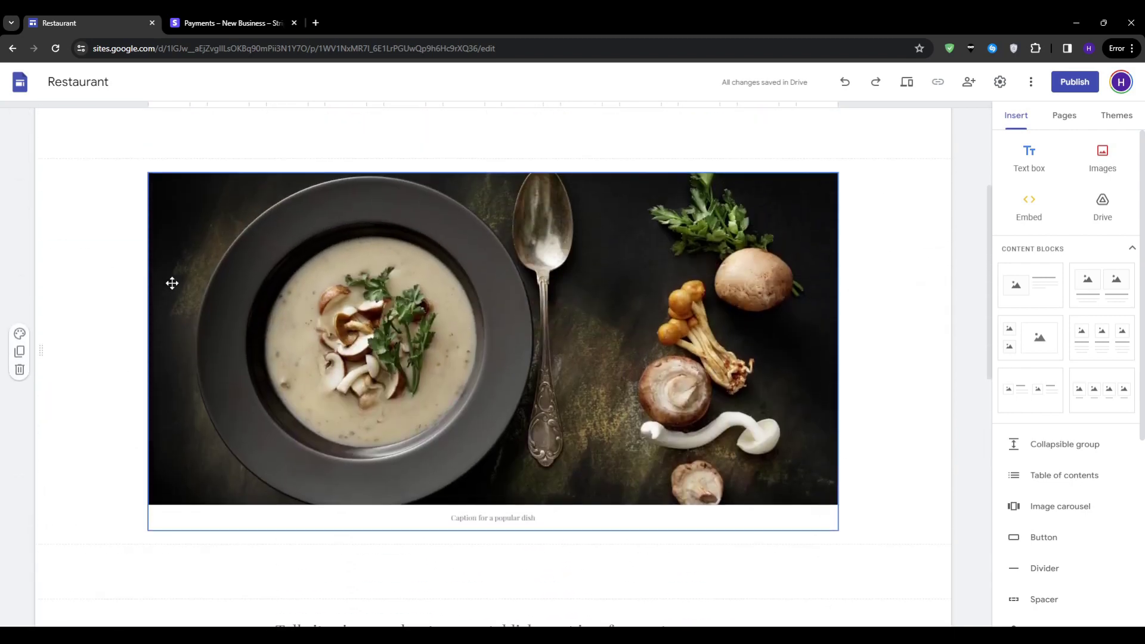
scroll(172, 282, up, 1)
scroll(173, 285, up, 2)
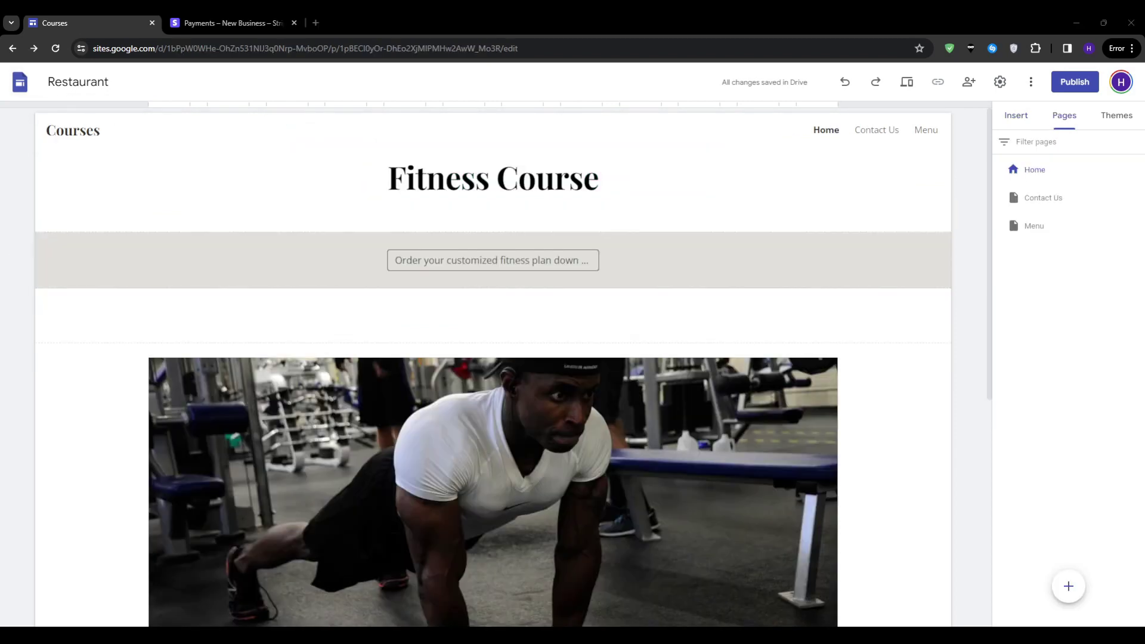
mouse_move(273, 261)
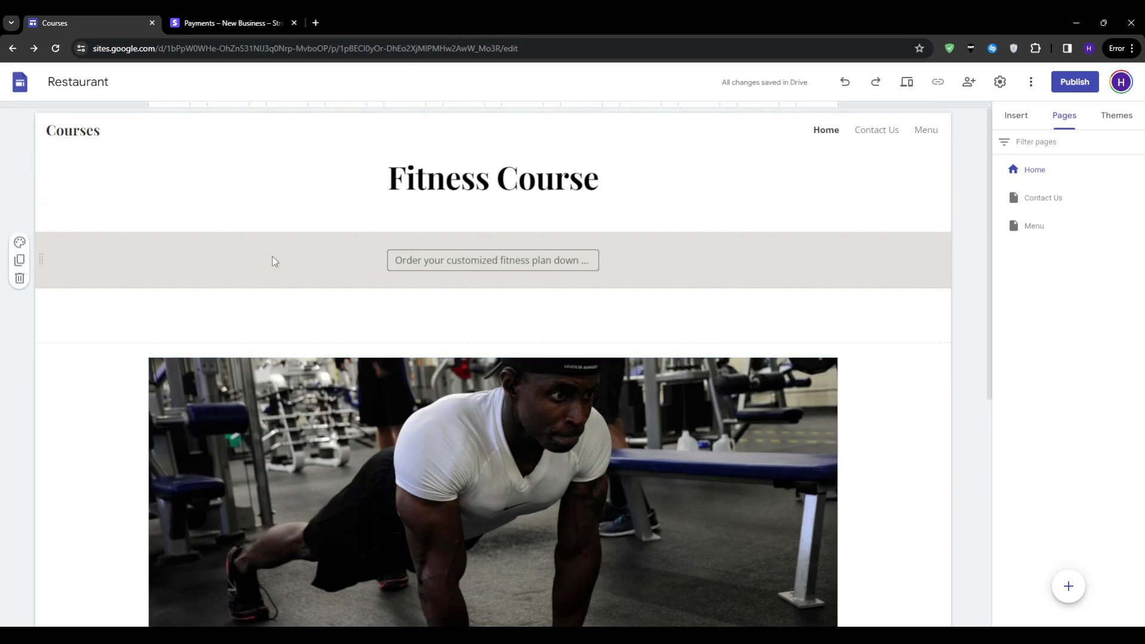
scroll(283, 296, down, 2)
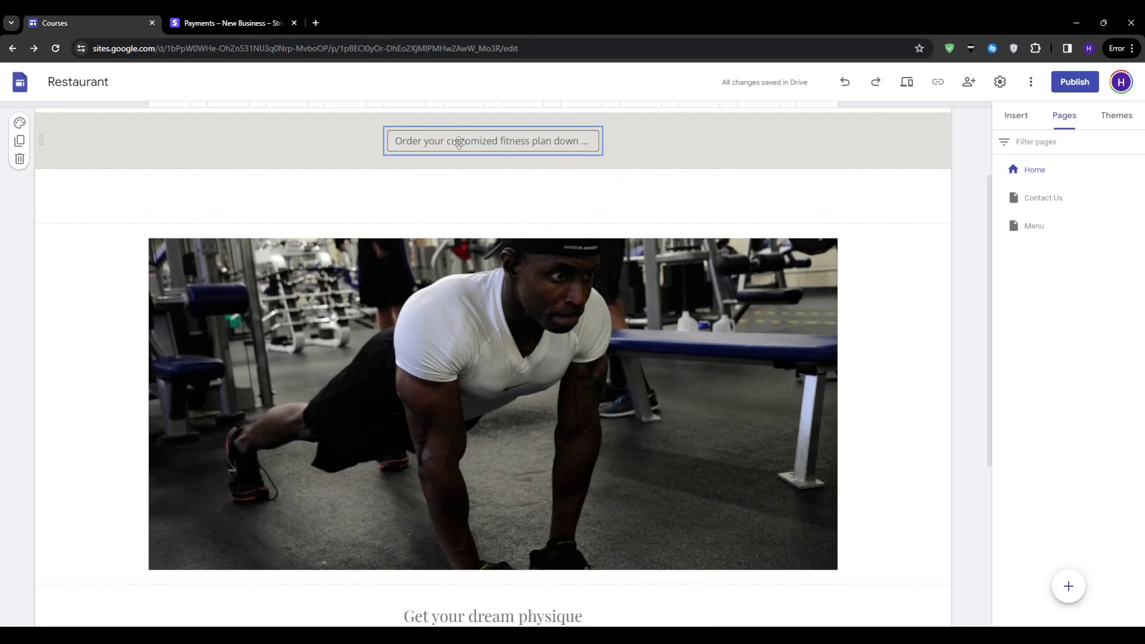
scroll(451, 142, down, 2)
scroll(273, 297, up, 4)
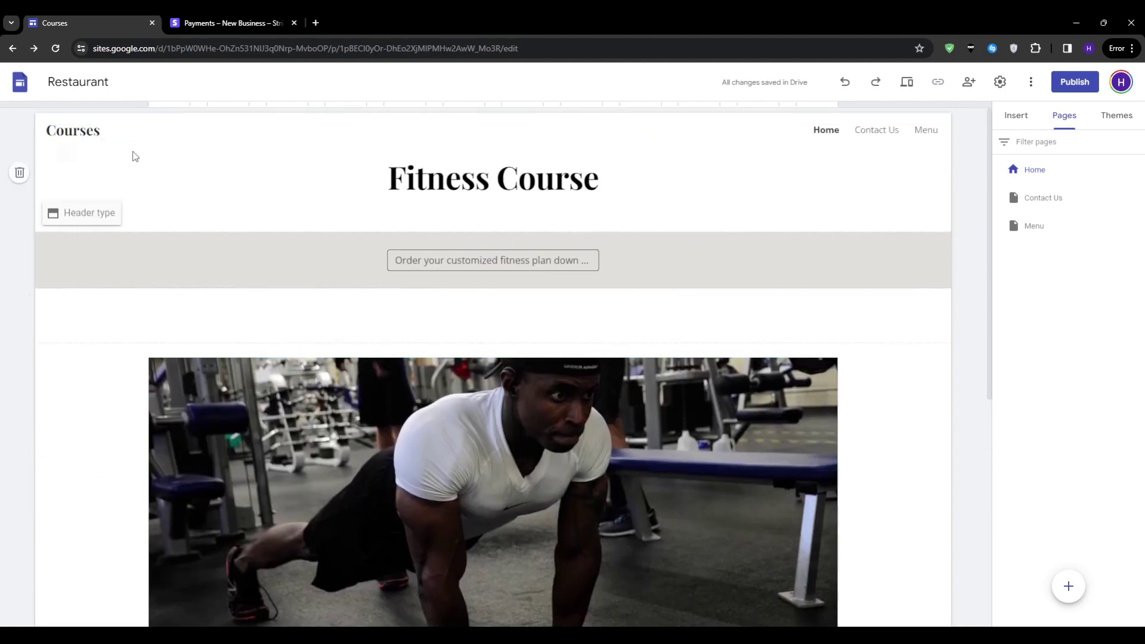
scroll(102, 359, down, 2)
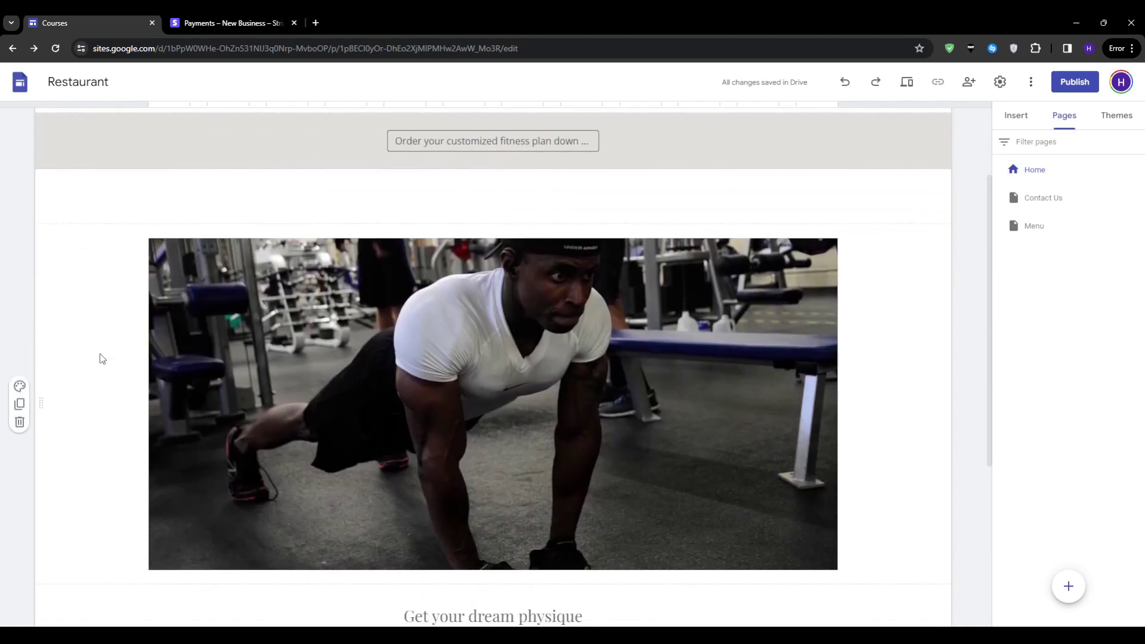
scroll(99, 358, up, 2)
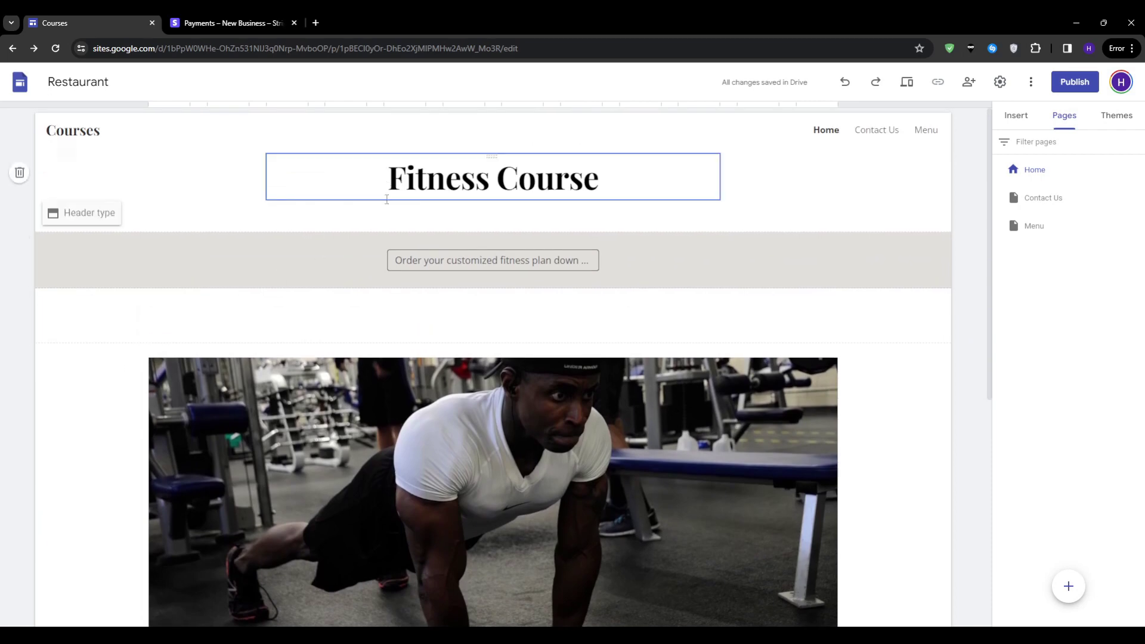
scroll(392, 338, down, 3)
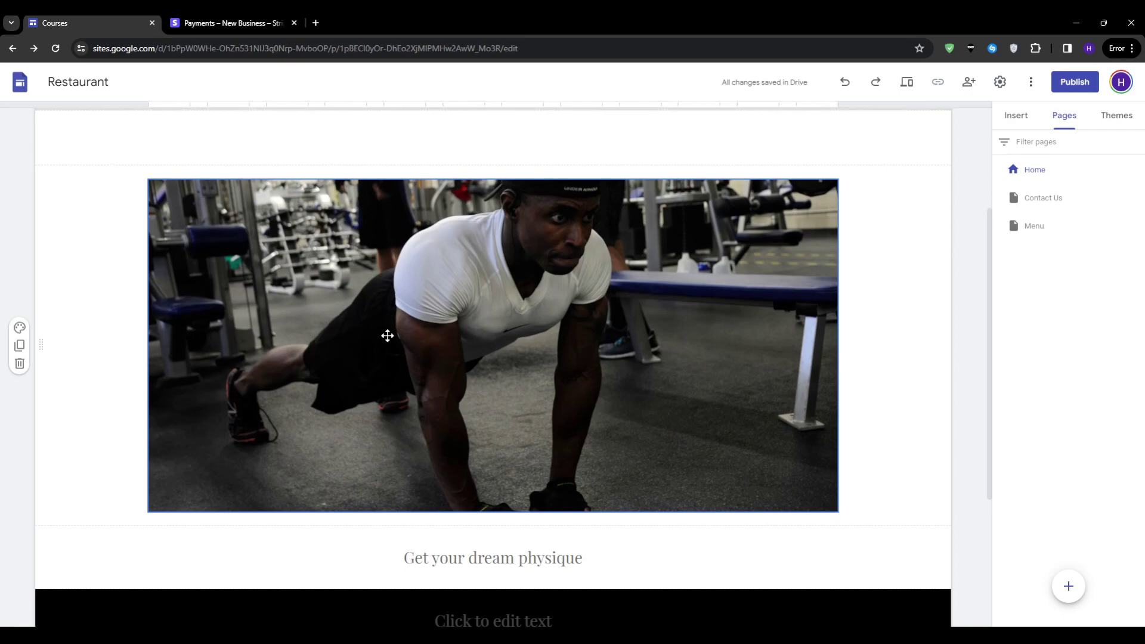
scroll(388, 335, down, 2)
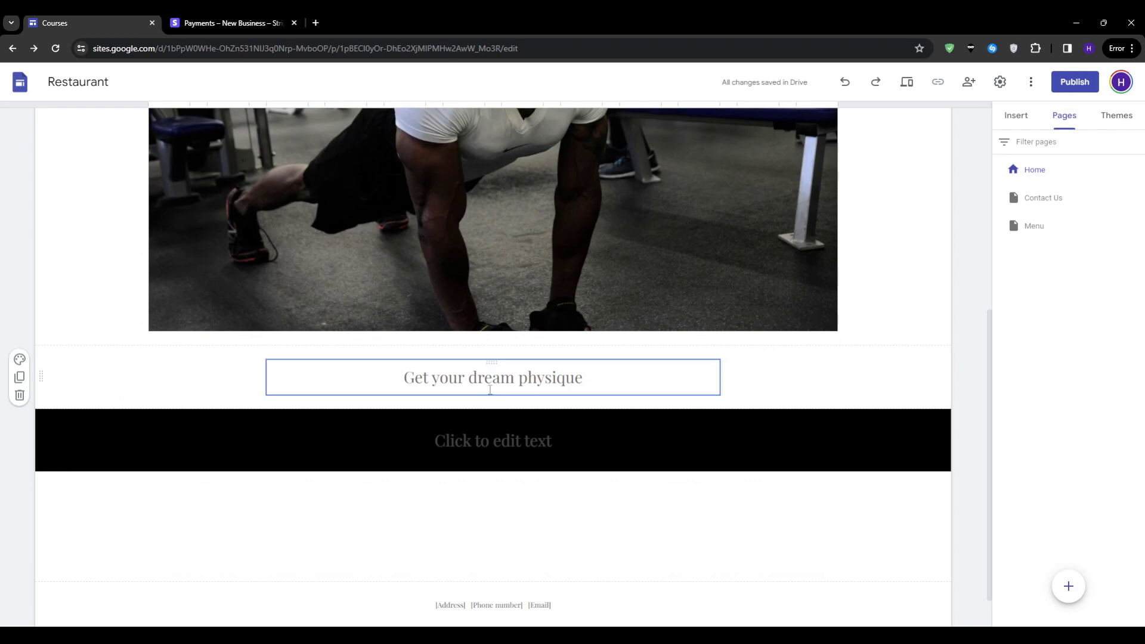
scroll(489, 390, up, 5)
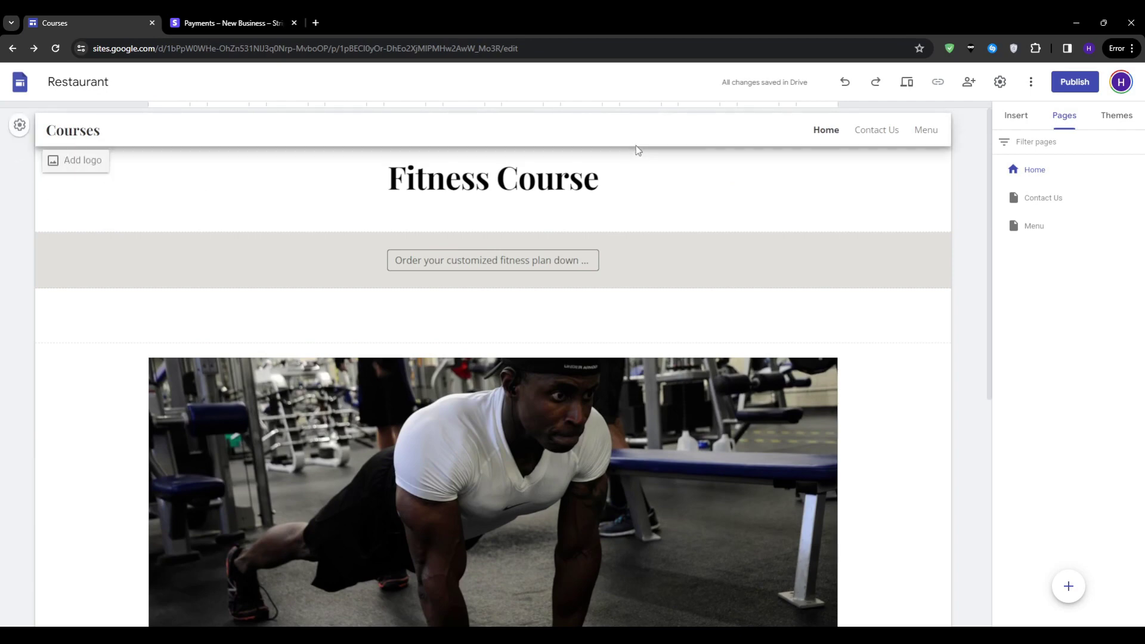
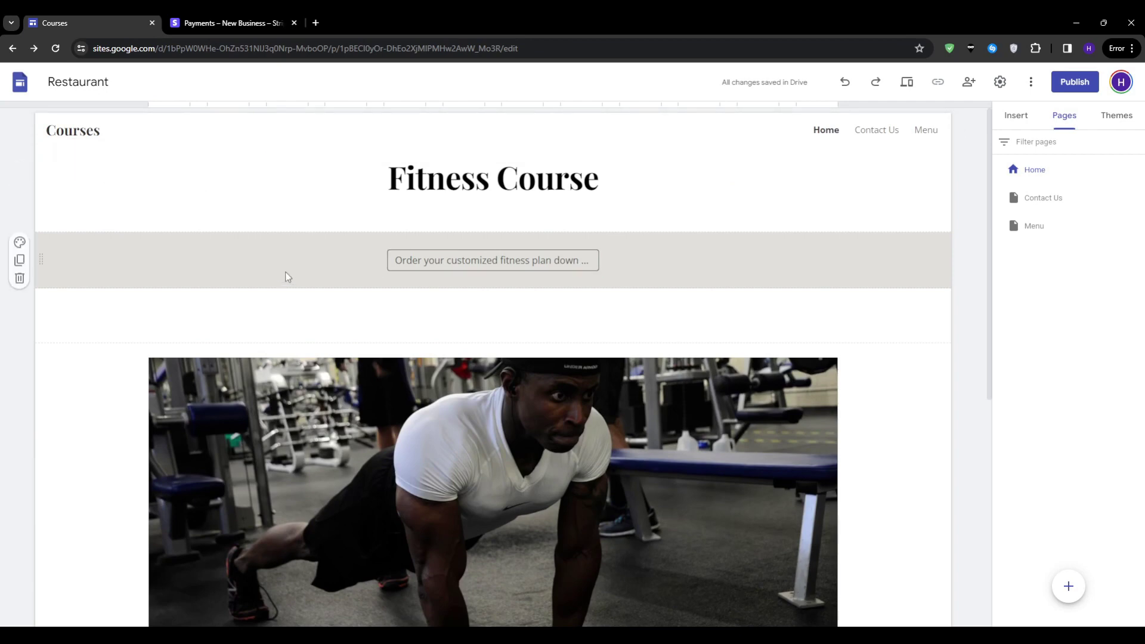
scroll(286, 271, down, 2)
scroll(286, 272, down, 3)
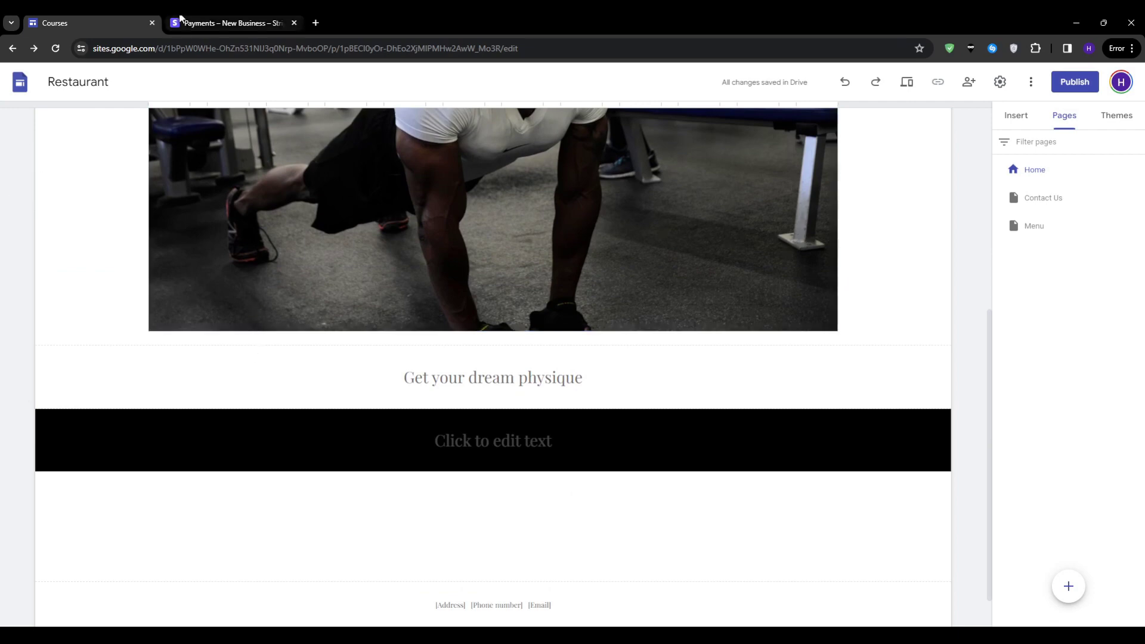
Step: On the Stripe Payments page, highlight the 'Share a link to a checkout page' option
click(225, 22)
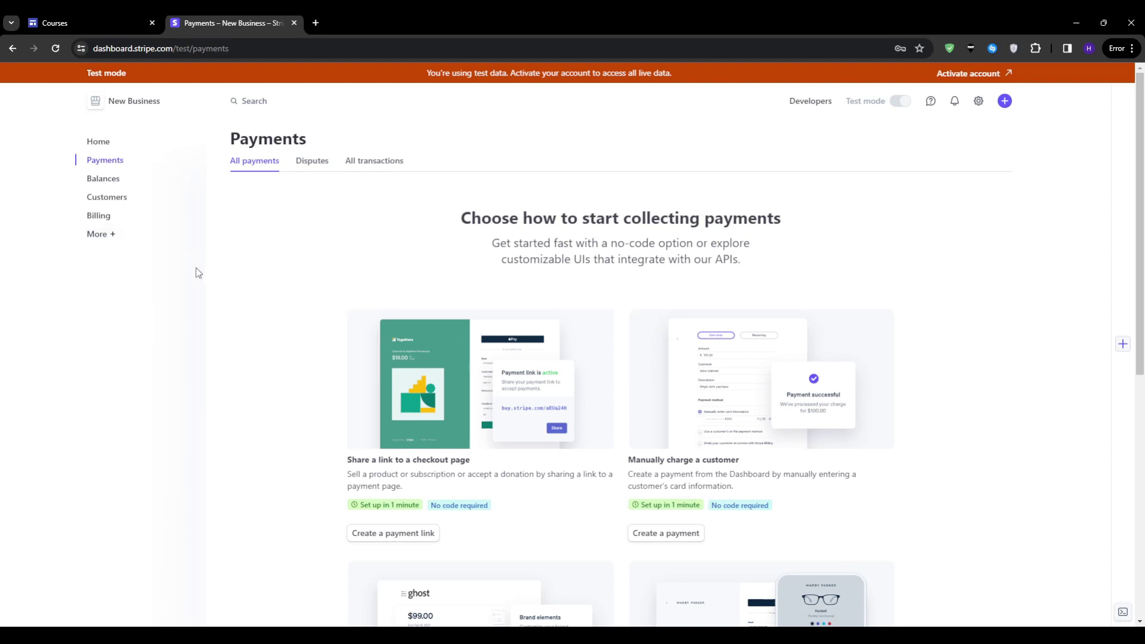
scroll(194, 278, down, 1)
scroll(194, 278, down, 1)
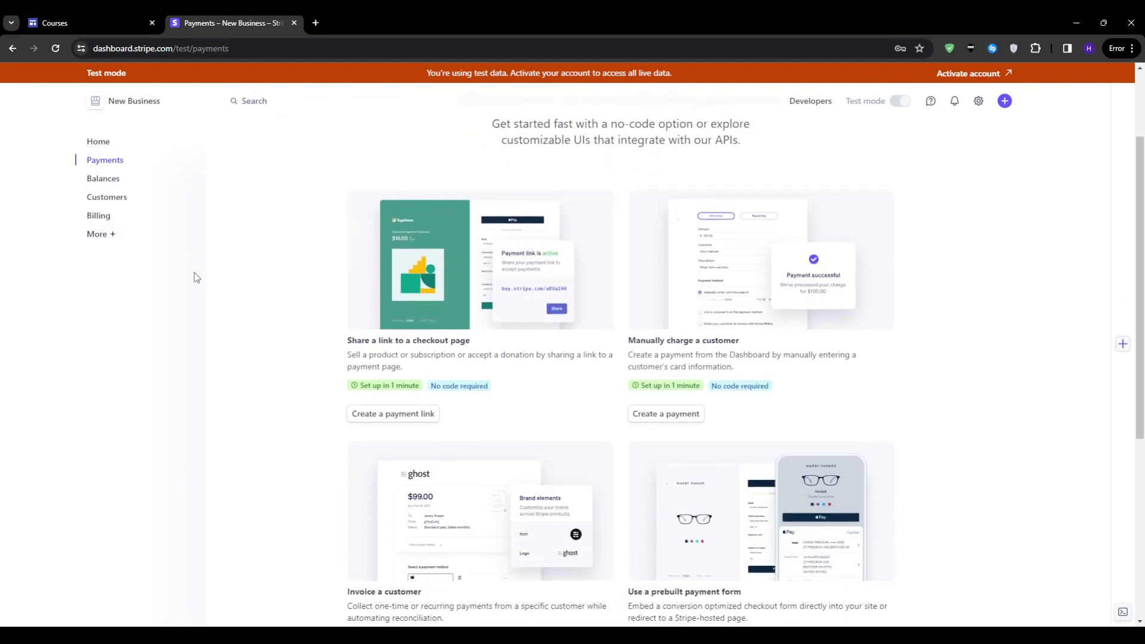
scroll(195, 277, down, 1)
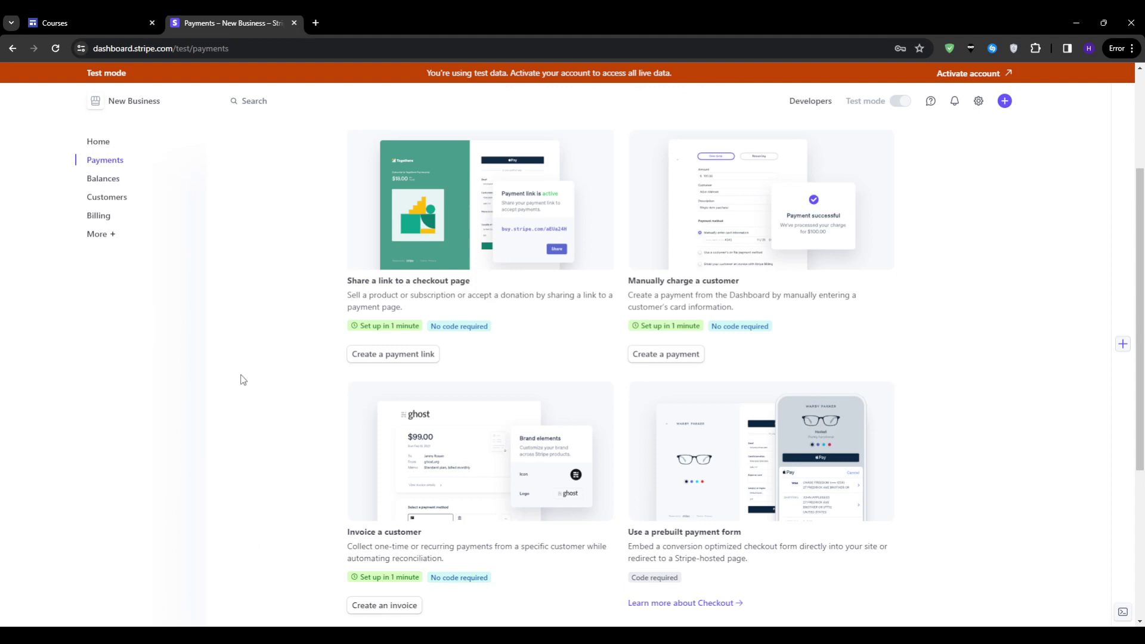
triple_click(384, 282)
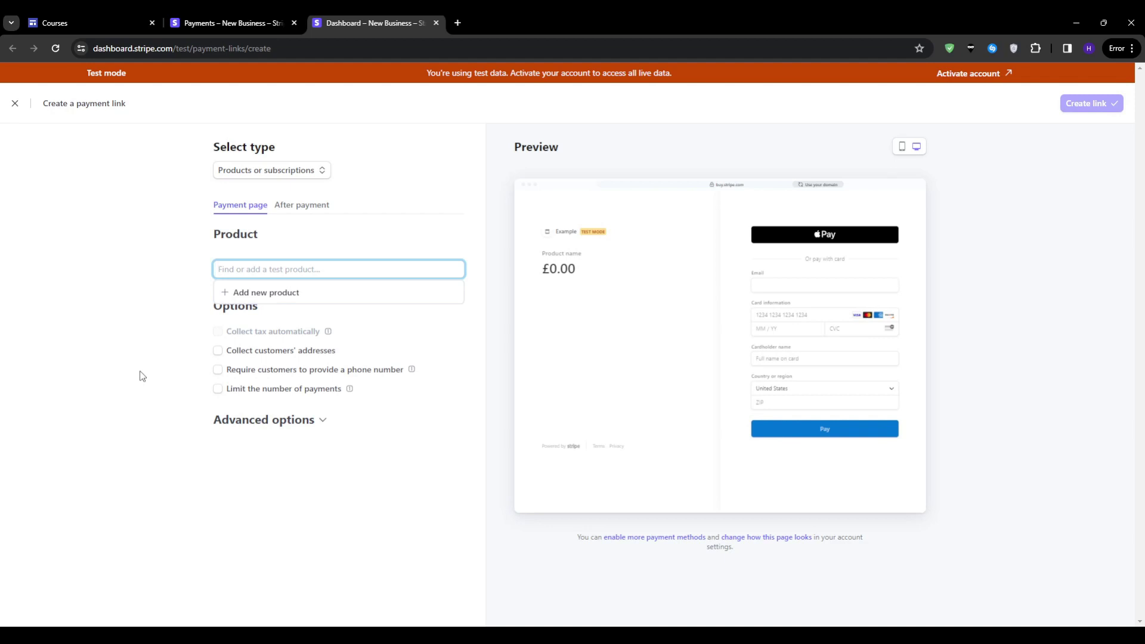
Step: Start a 'Products or subscriptions' payment link, expand Advanced options, and open product search
click(242, 177)
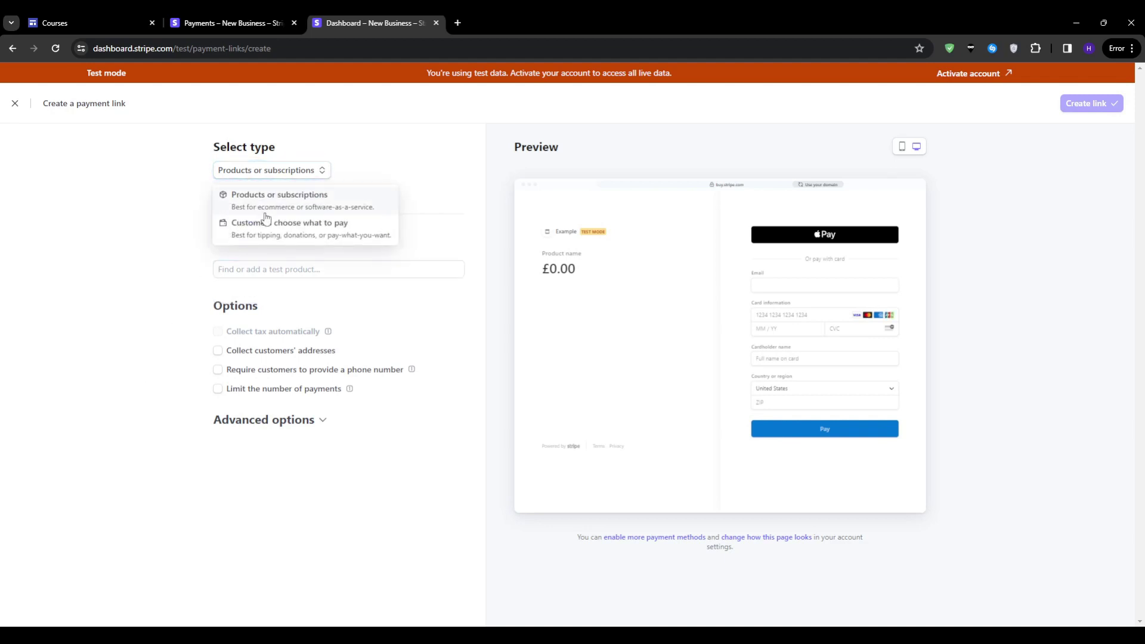
click(309, 203)
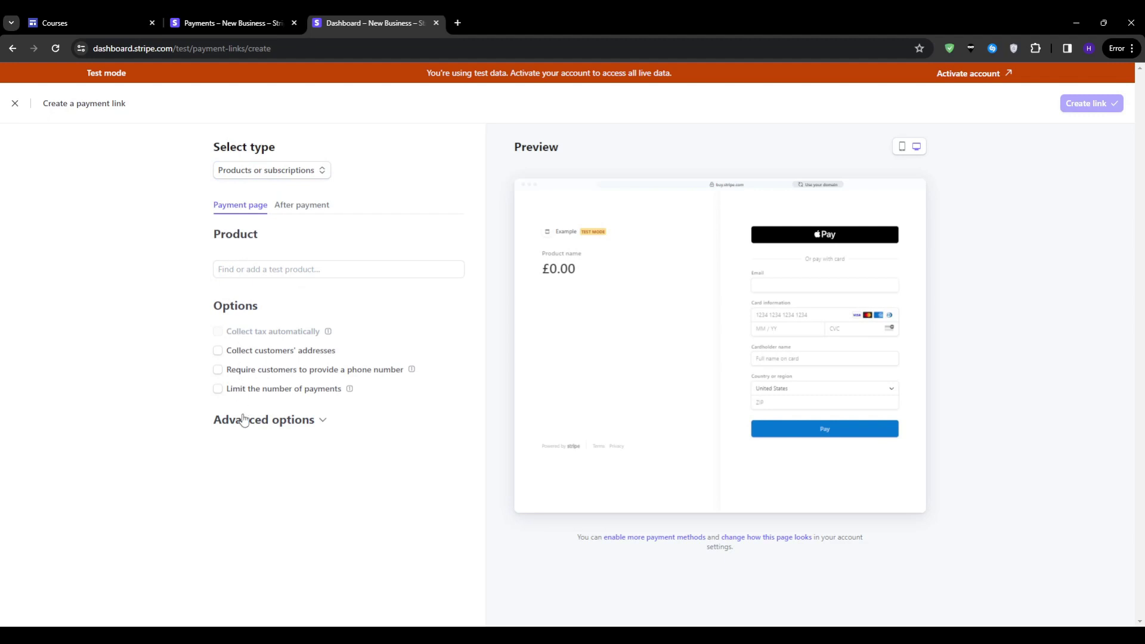
click(314, 426)
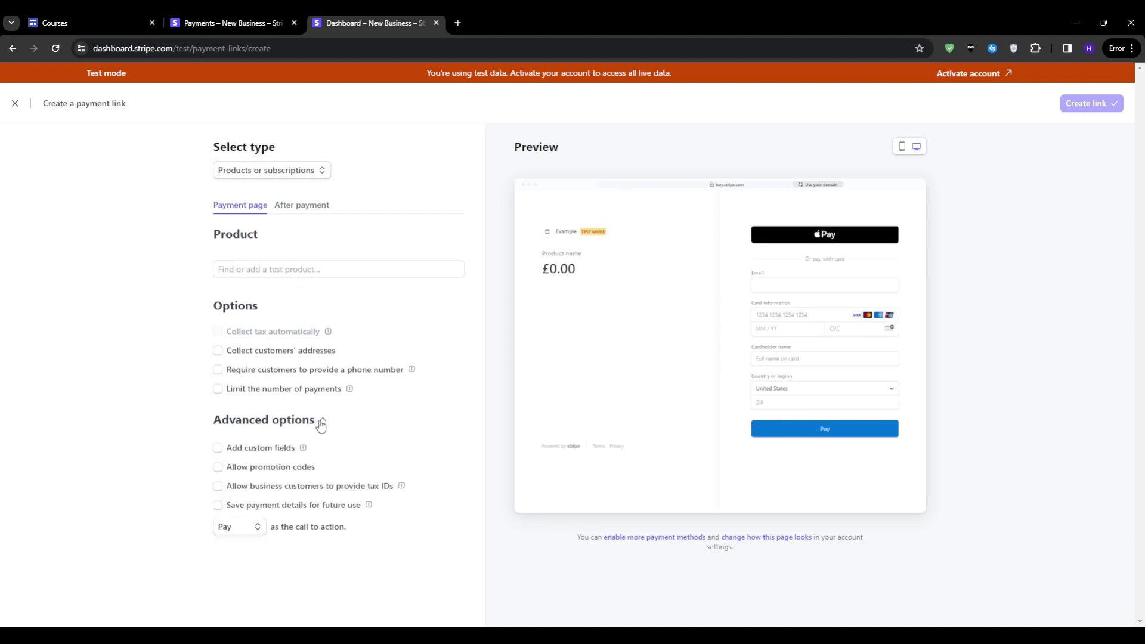
click(271, 175)
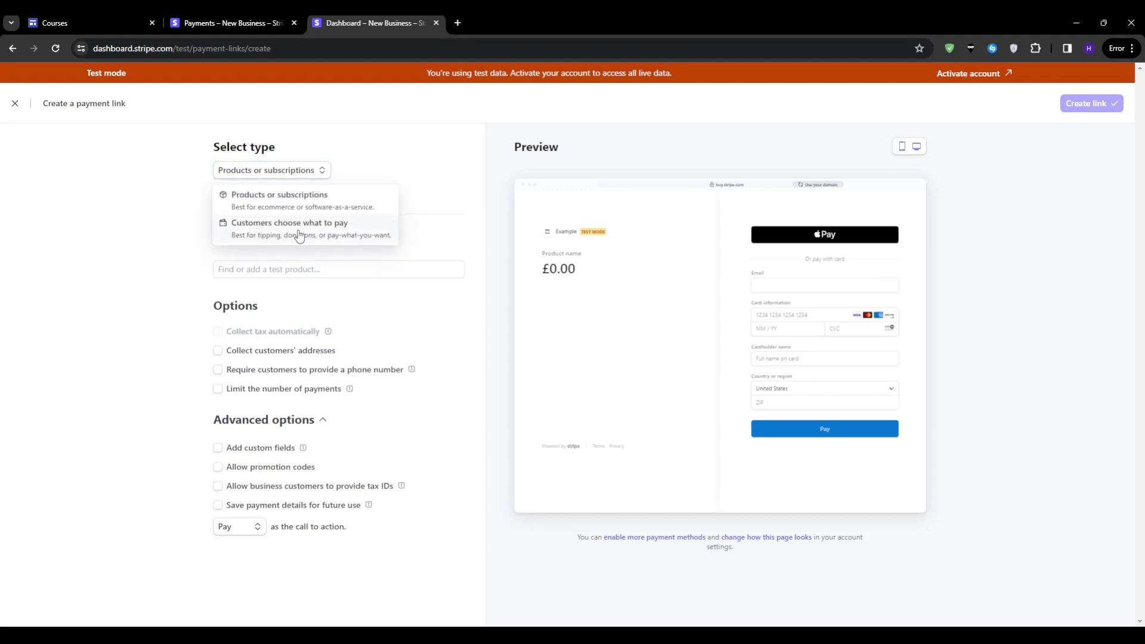
click(238, 211)
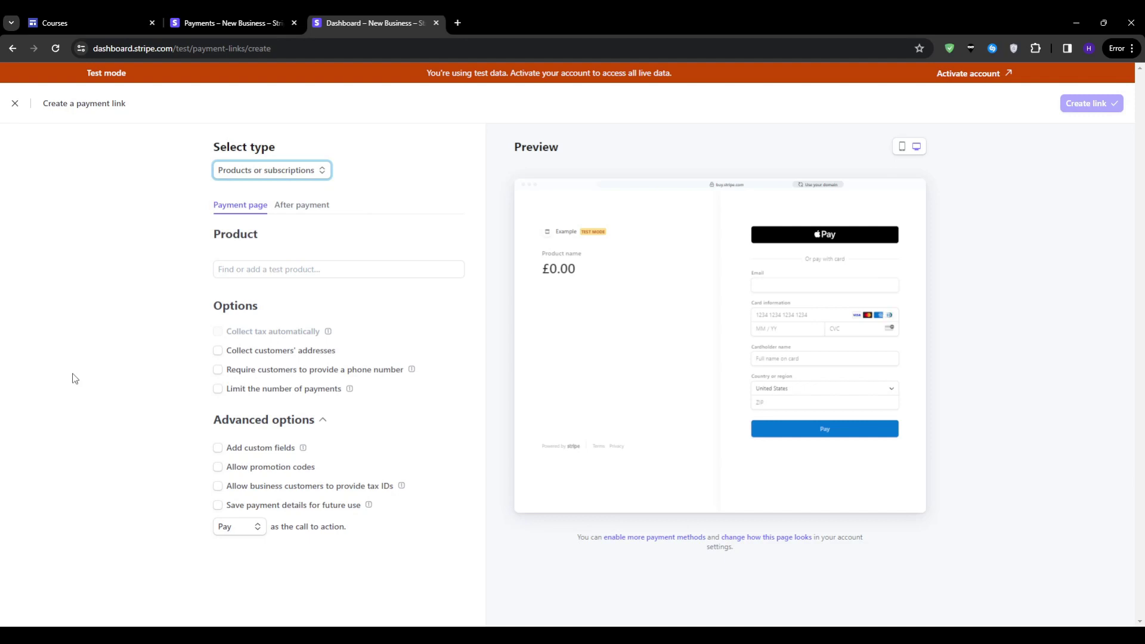
click(88, 364)
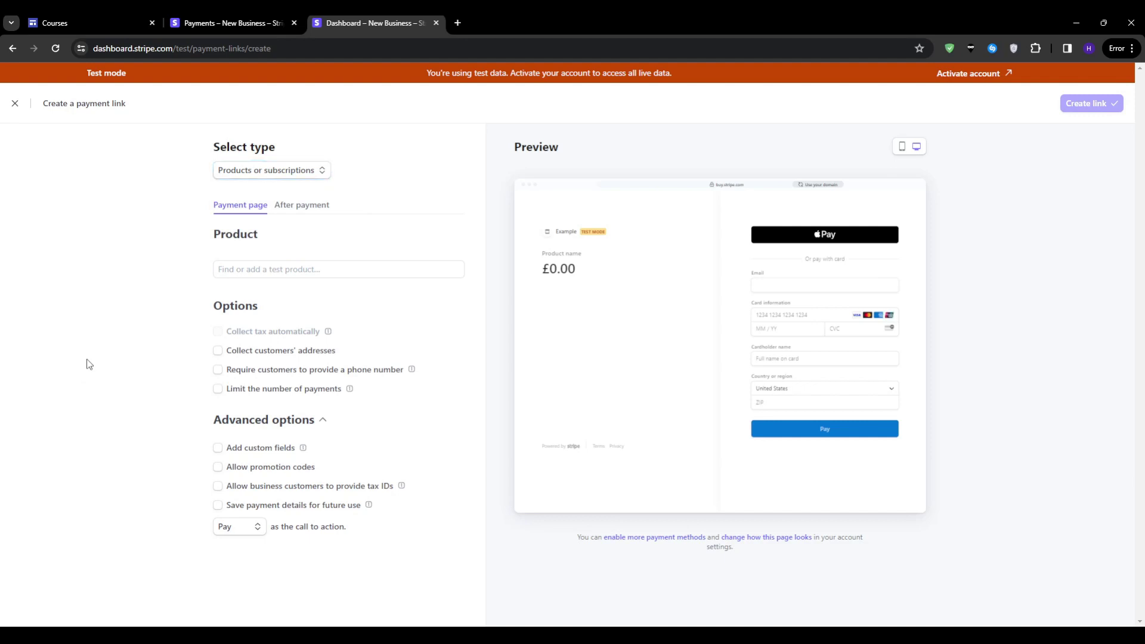
double_click(246, 236)
click(219, 268)
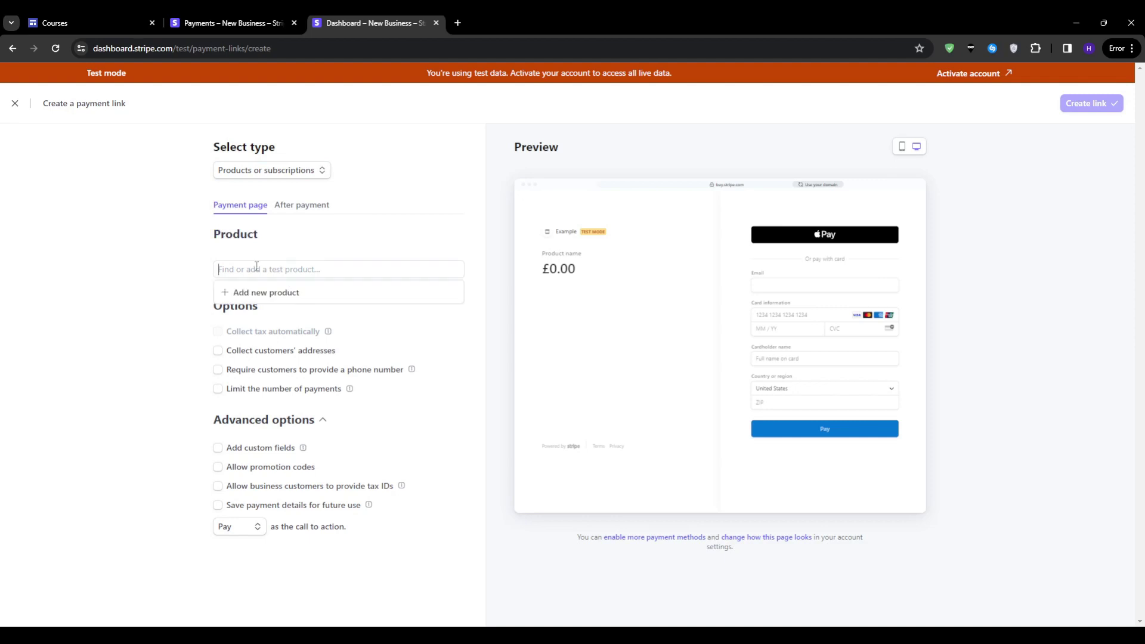
Step: Add a new one-time product 'Fitness course' priced at £25.00
click(273, 294)
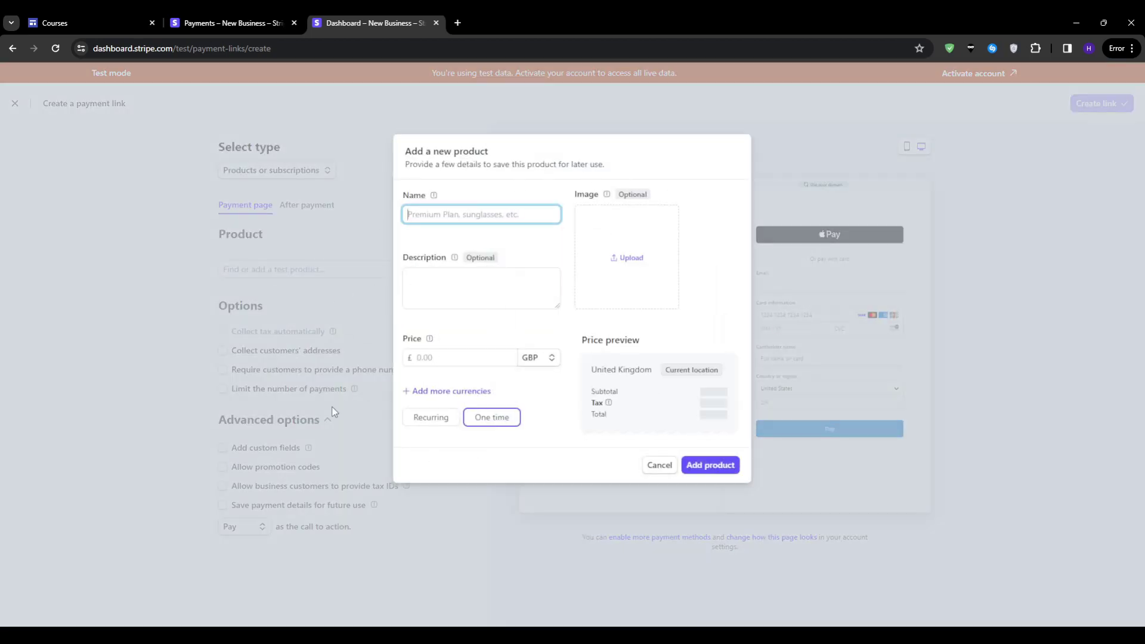
text(Fitness course)
click(631, 256)
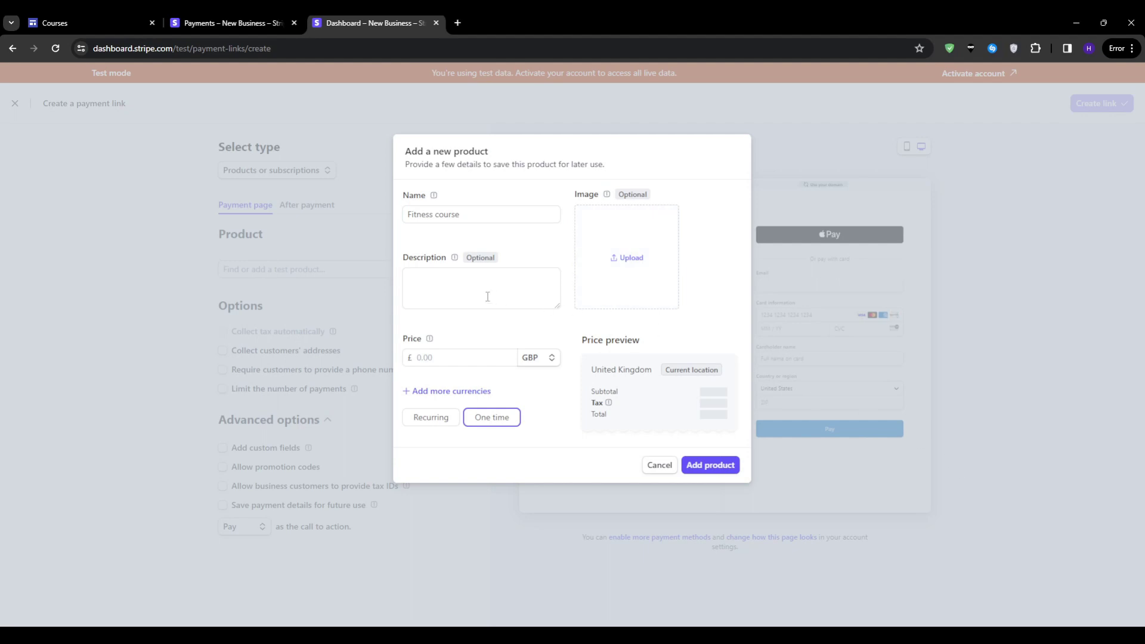
click(490, 355)
text(25.00)
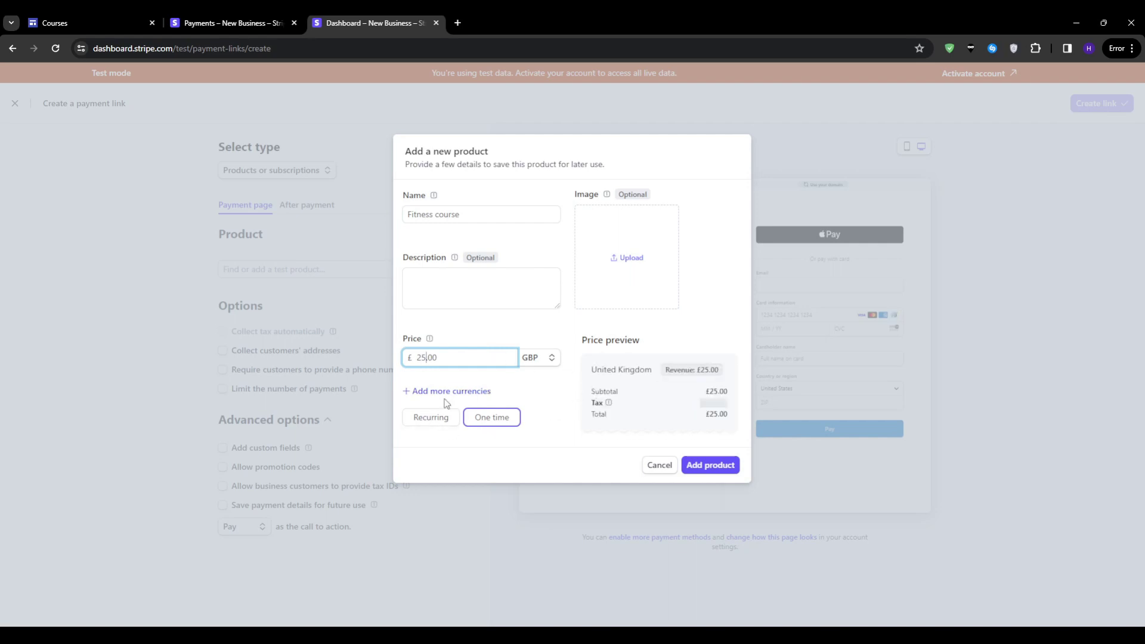
click(693, 473)
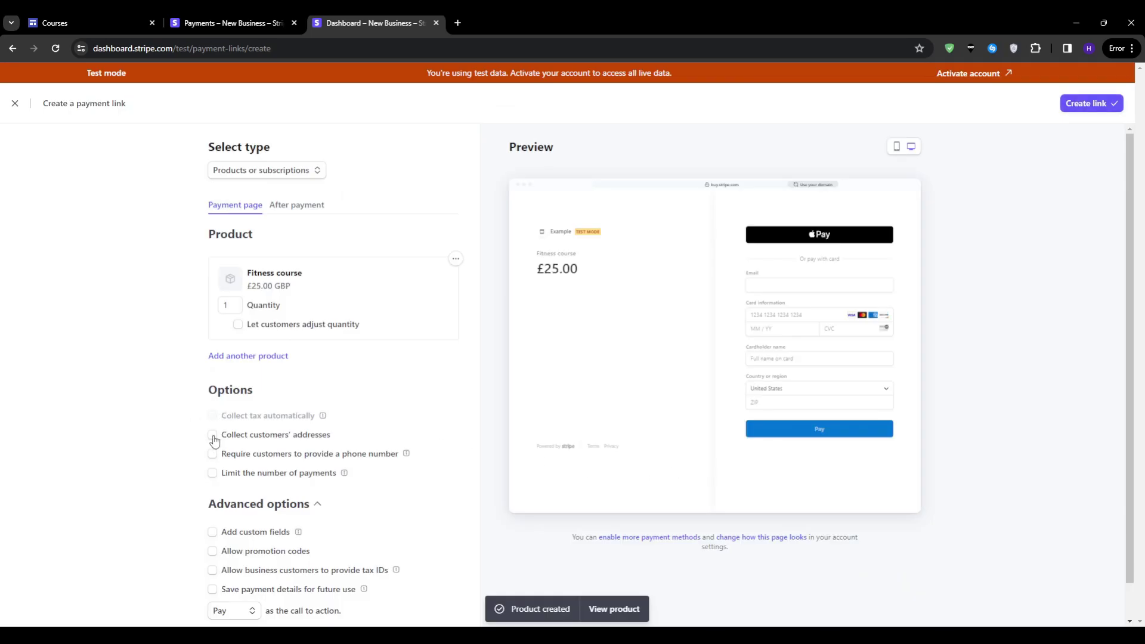
Step: Leave customer address collection and custom fields turned off after toggling each on and off
click(213, 436)
click(211, 436)
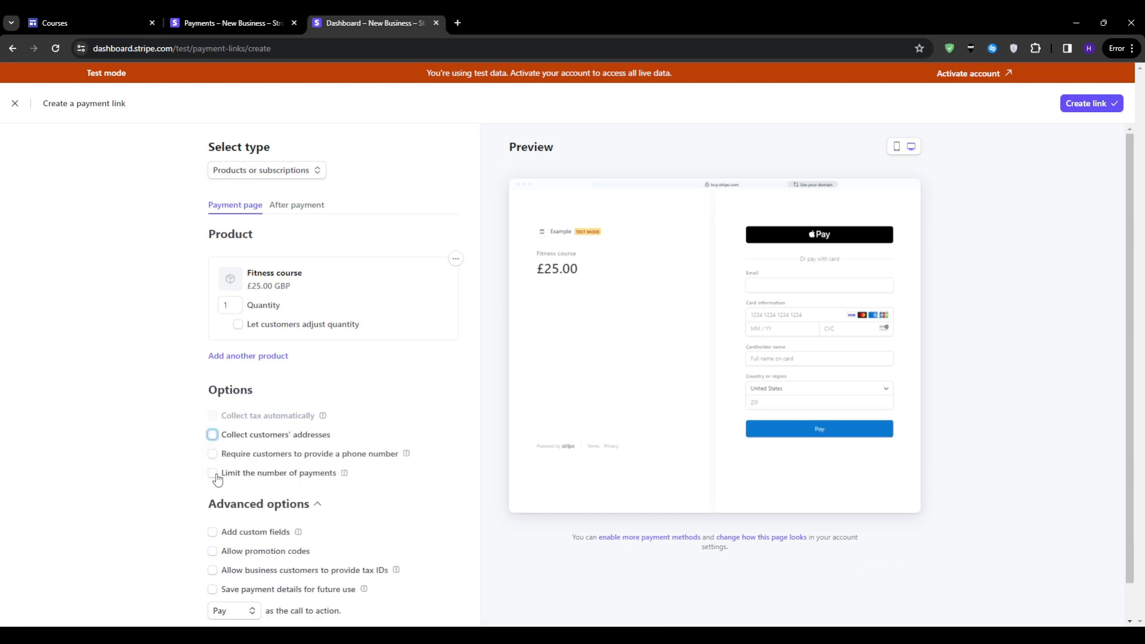
scroll(216, 479, down, 2)
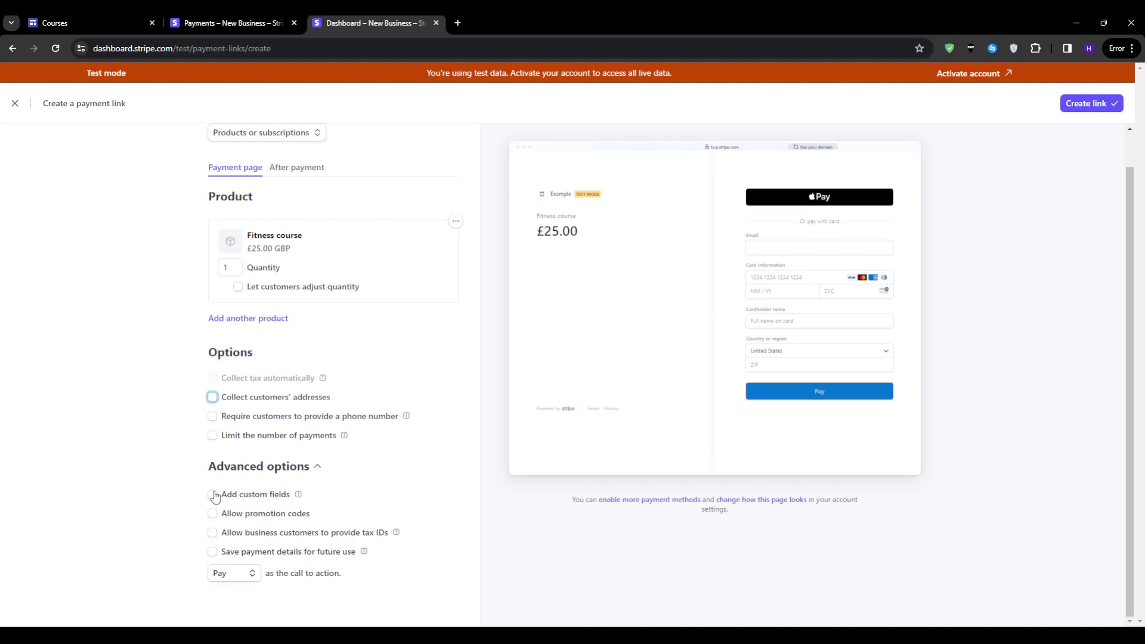
click(214, 495)
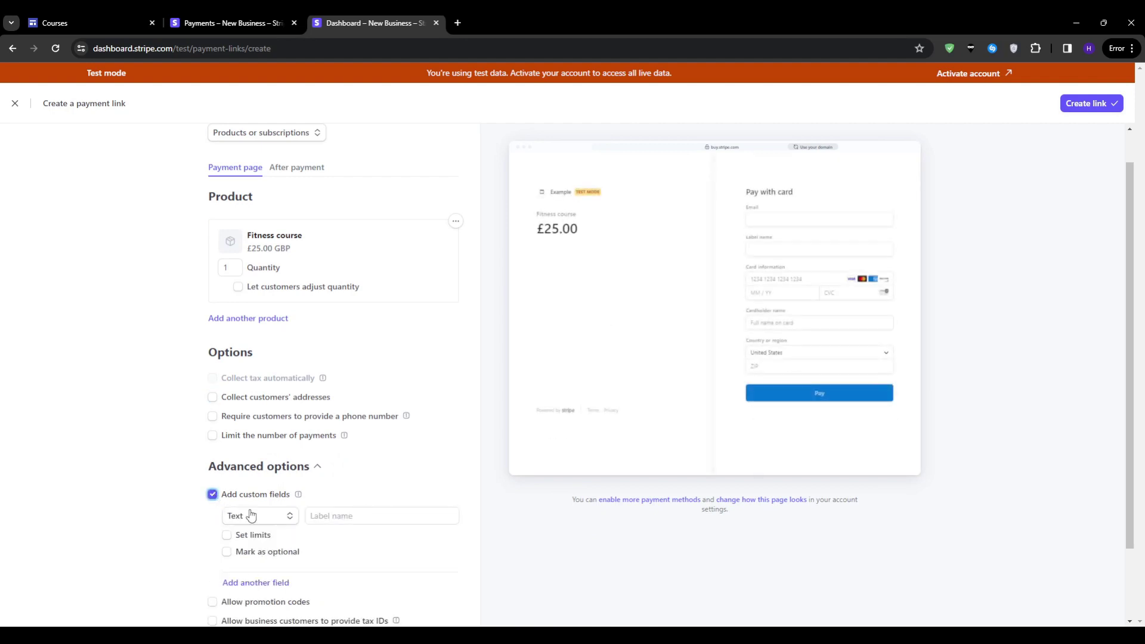
click(213, 495)
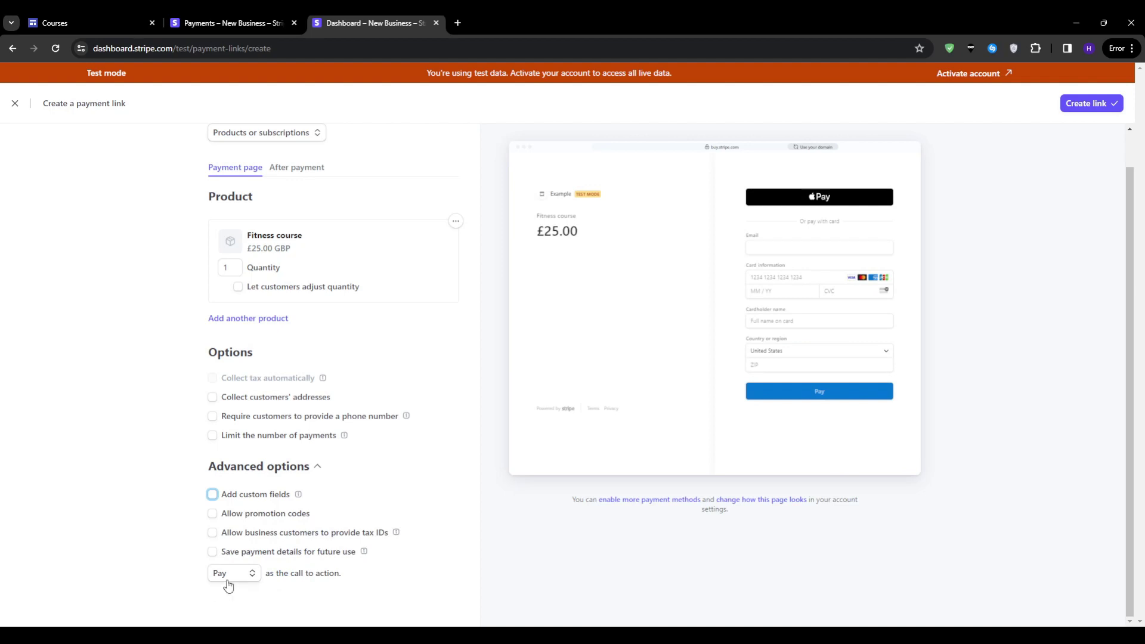
Step: Create the Fitness course payment link, copy its URL, and view the Buy button embed code
click(1093, 106)
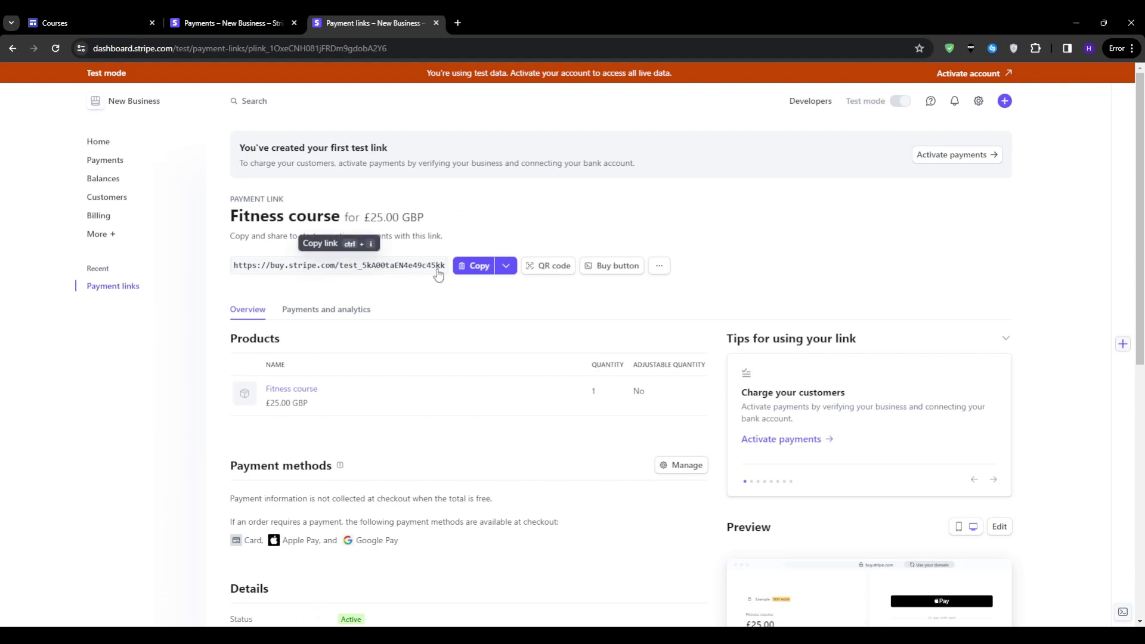
click(475, 266)
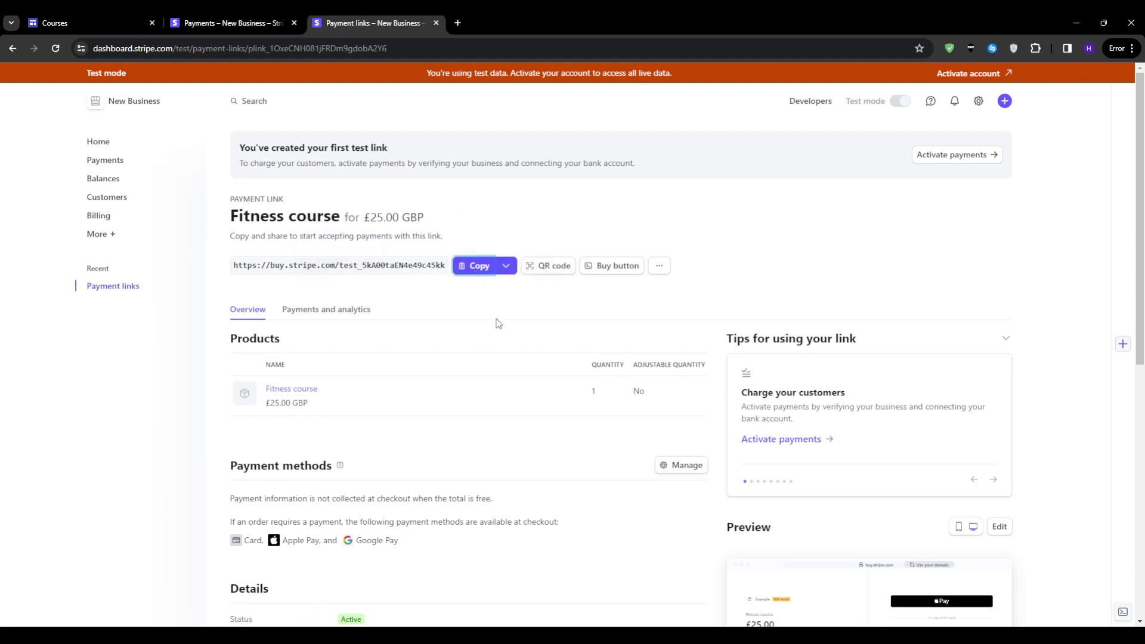
click(602, 269)
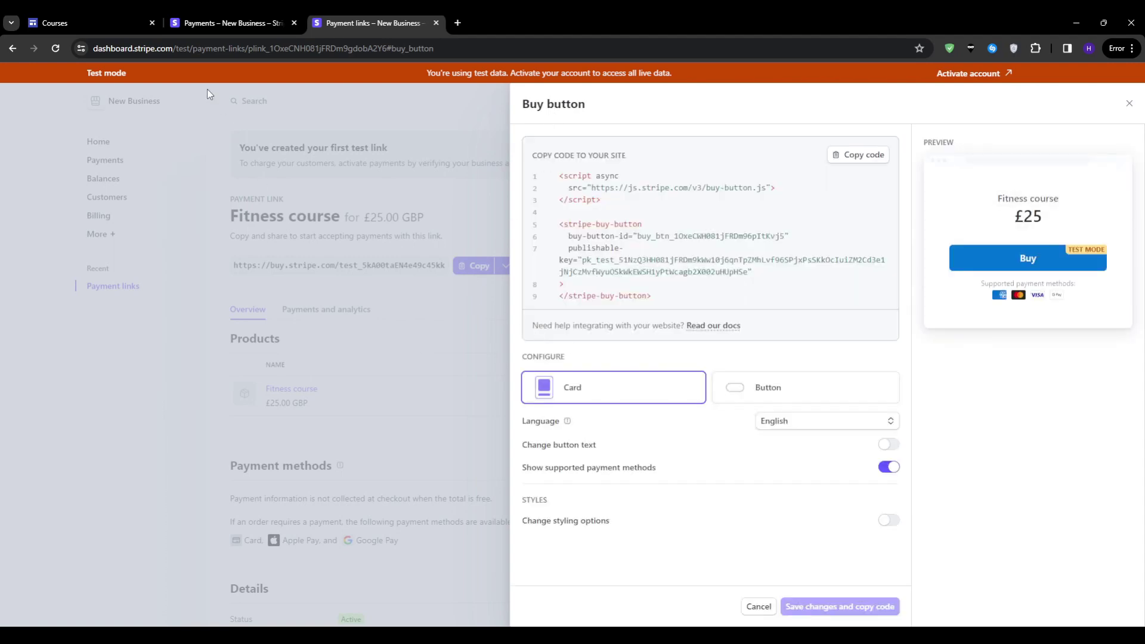
click(126, 17)
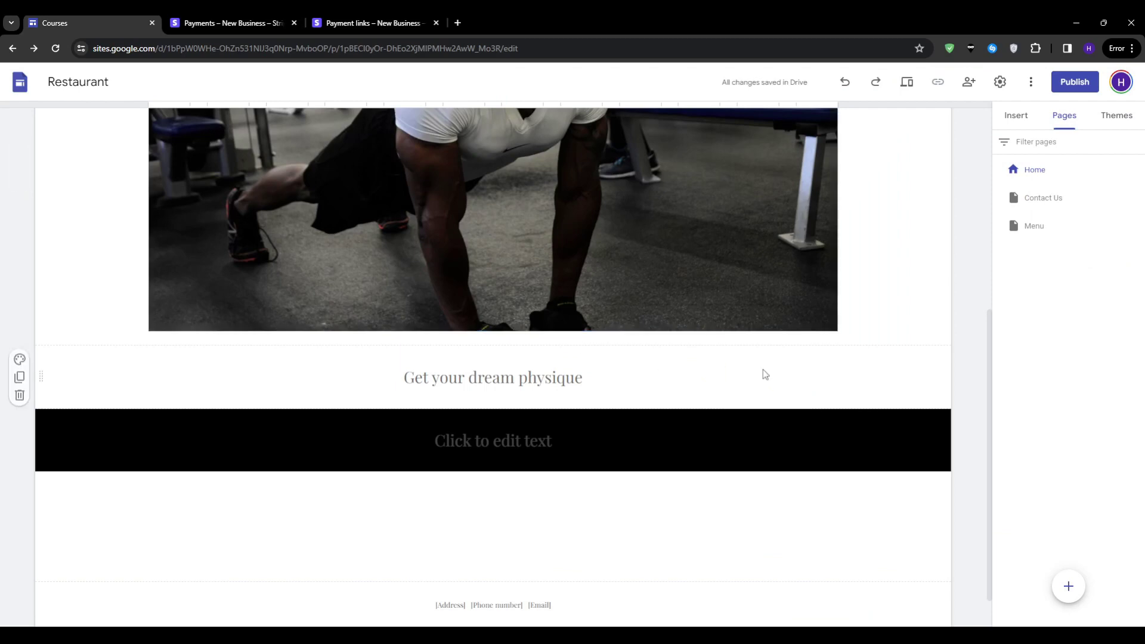
Step: Insert a BUY NOW button linked to the pasted Stripe payment link
click(1015, 116)
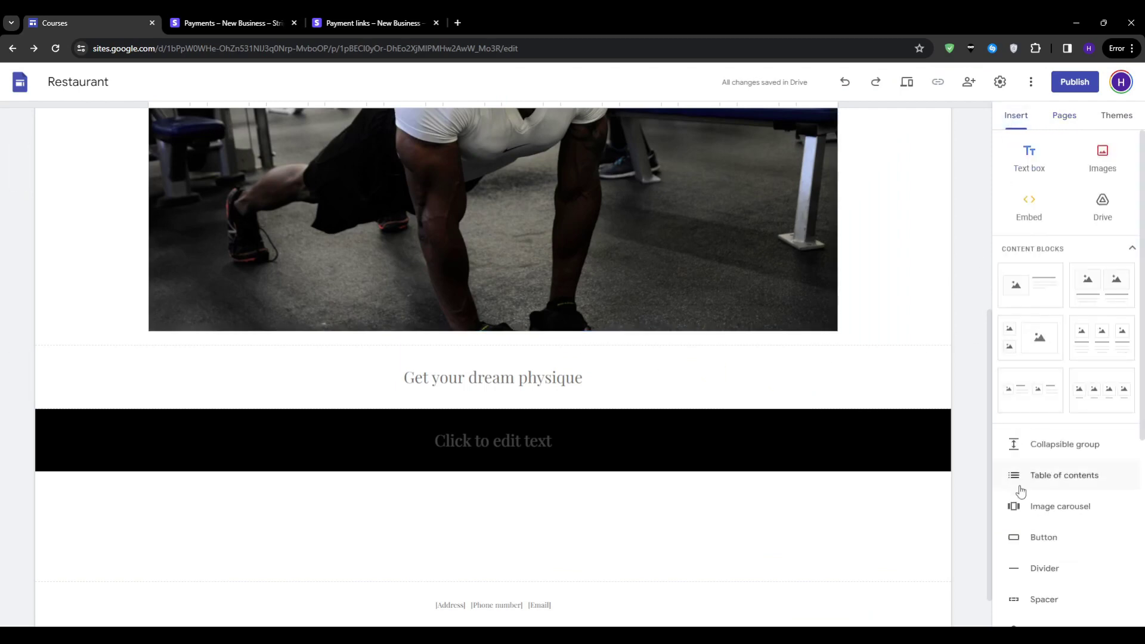
click(1029, 538)
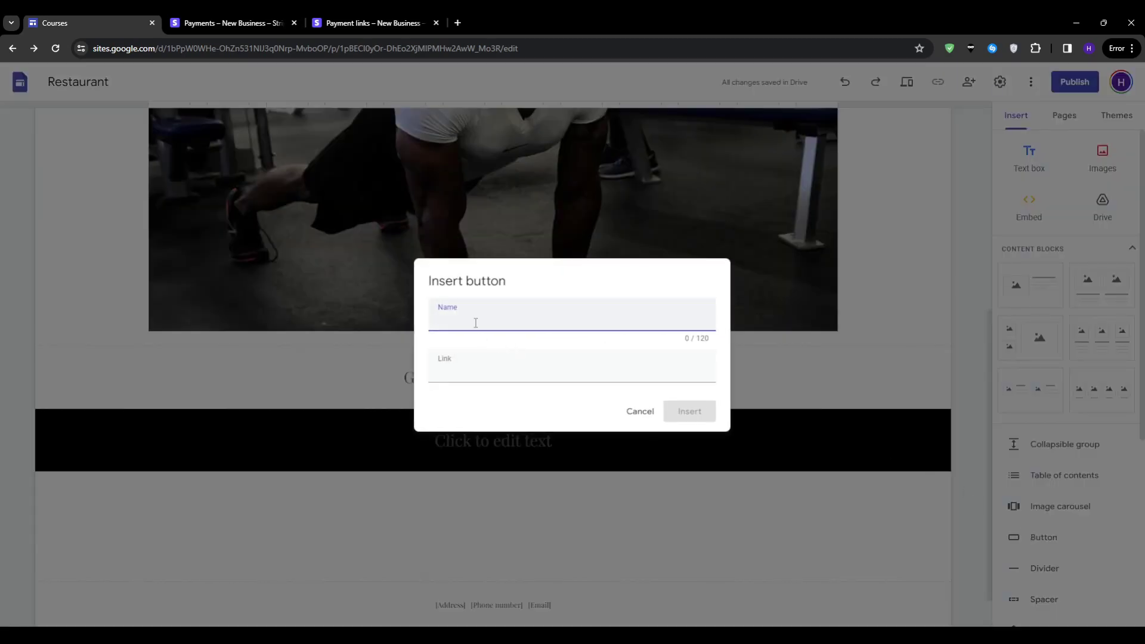
text(BUY NOW)
key(Tab)
key(ctrl+v)
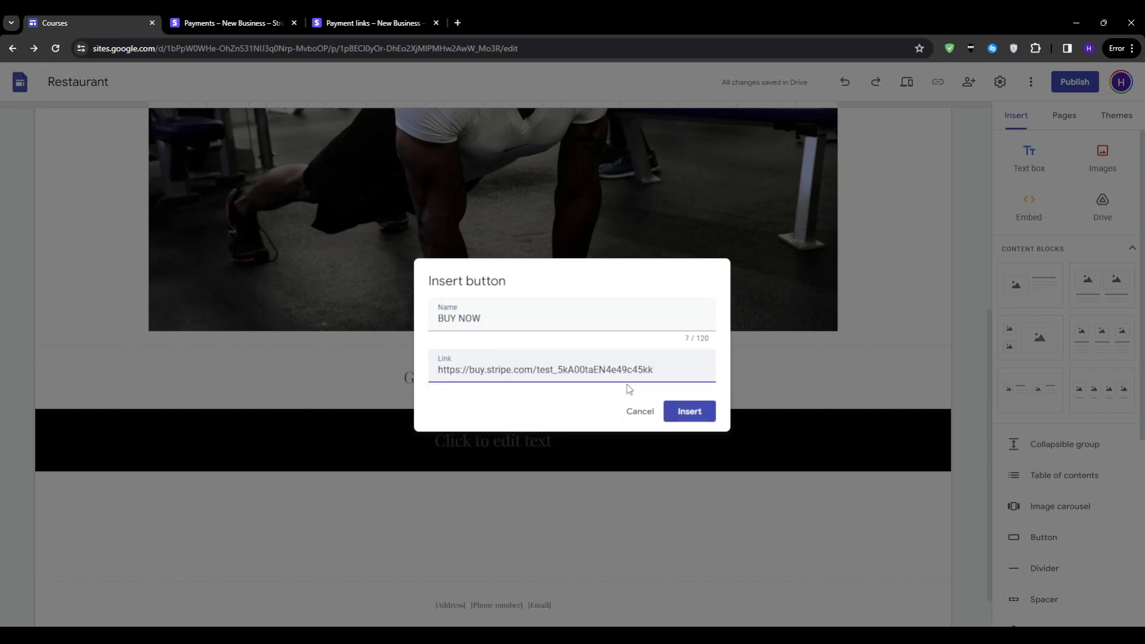
click(689, 411)
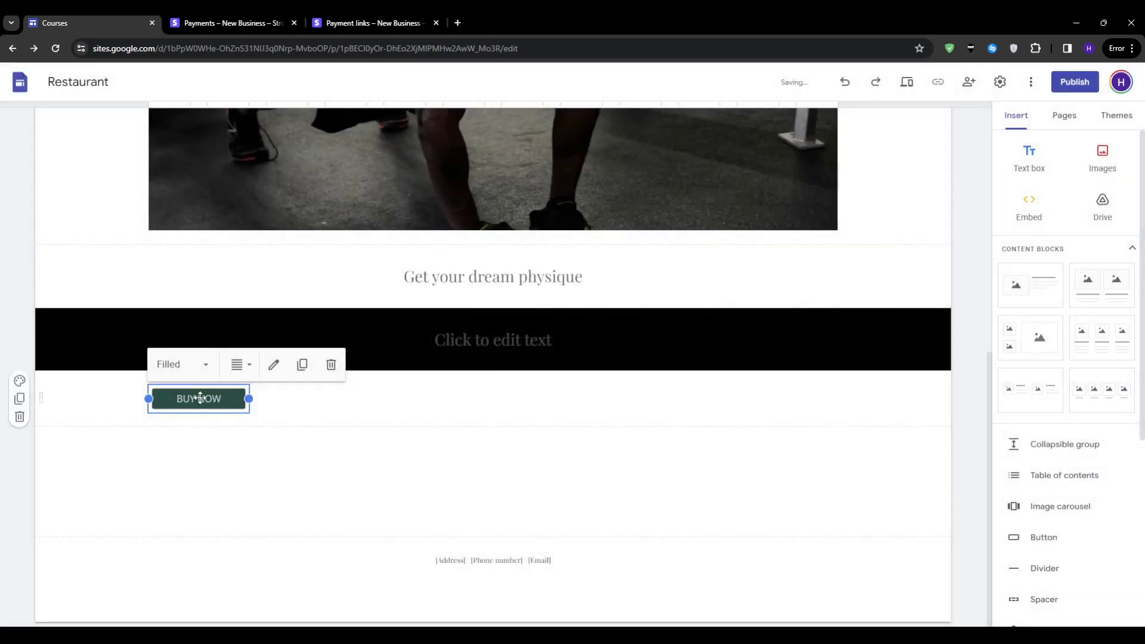
Step: Place BUY NOW full-width in the section and delete the empty text box below it
drag(199, 398, 444, 349)
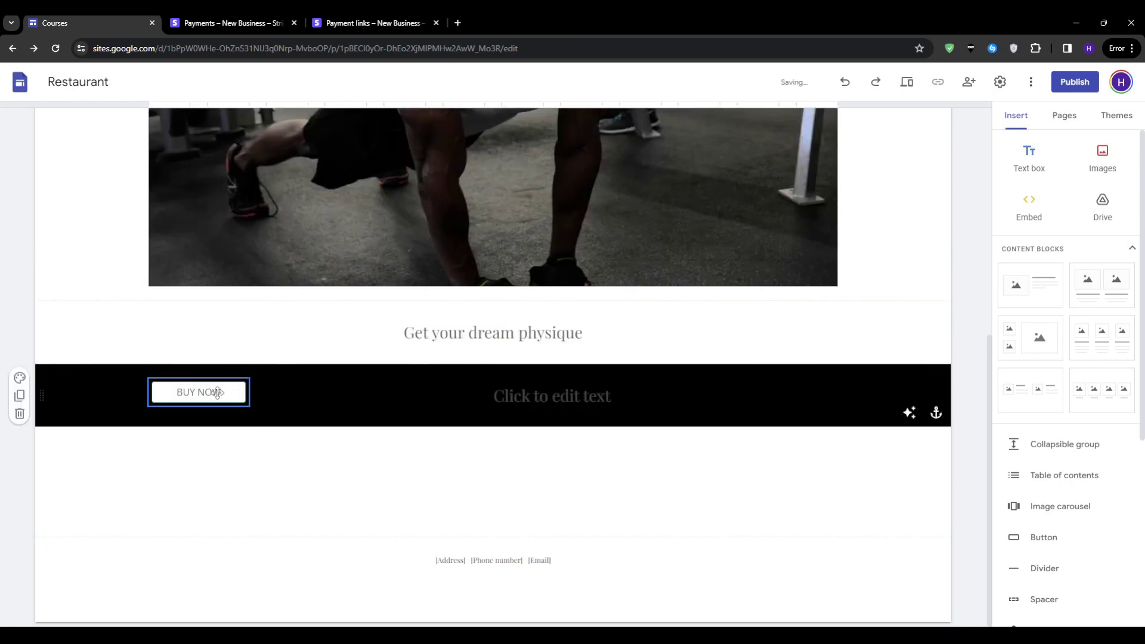
click(238, 358)
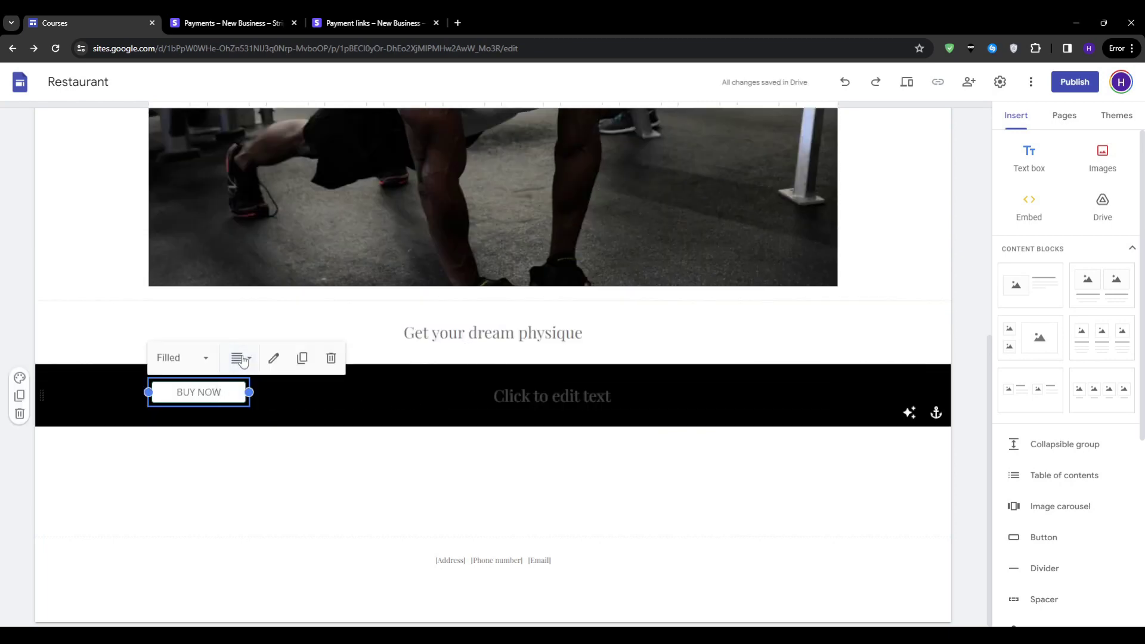
mouse_move(222, 391)
mouse_down()
mouse_move(519, 398)
mouse_move(519, 417)
mouse_up()
click(518, 430)
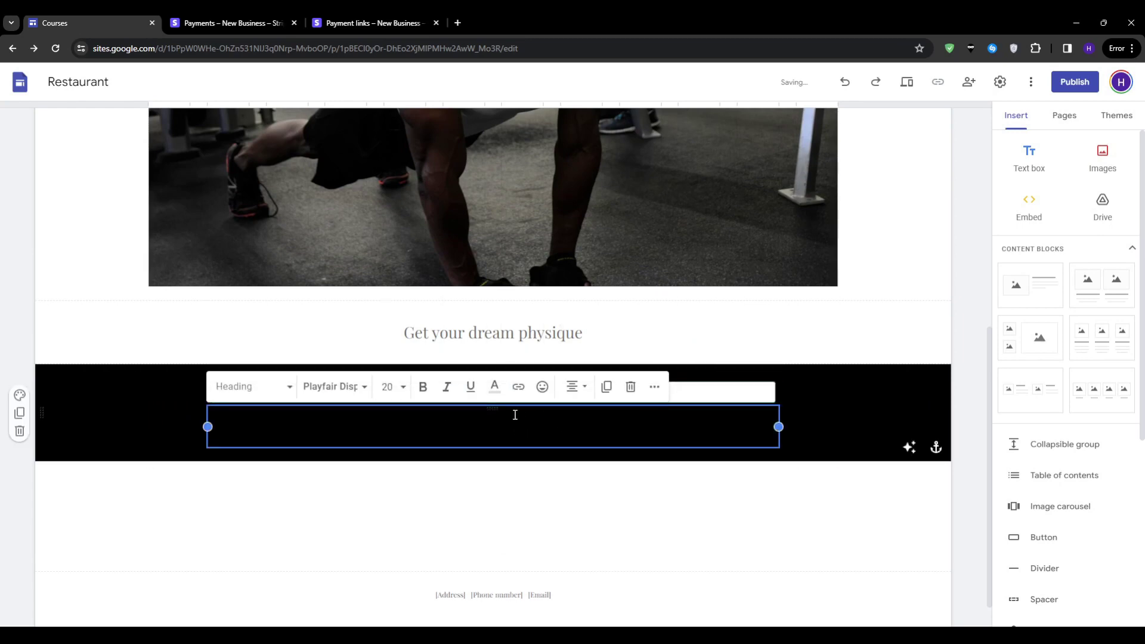
click(524, 501)
click(501, 399)
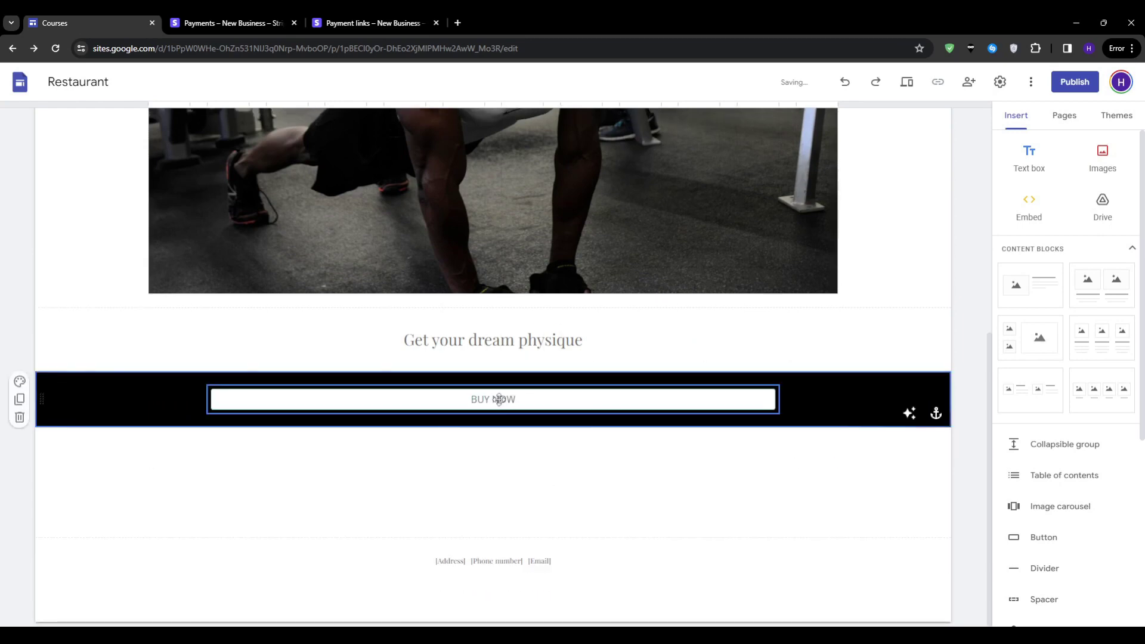
double_click(500, 399)
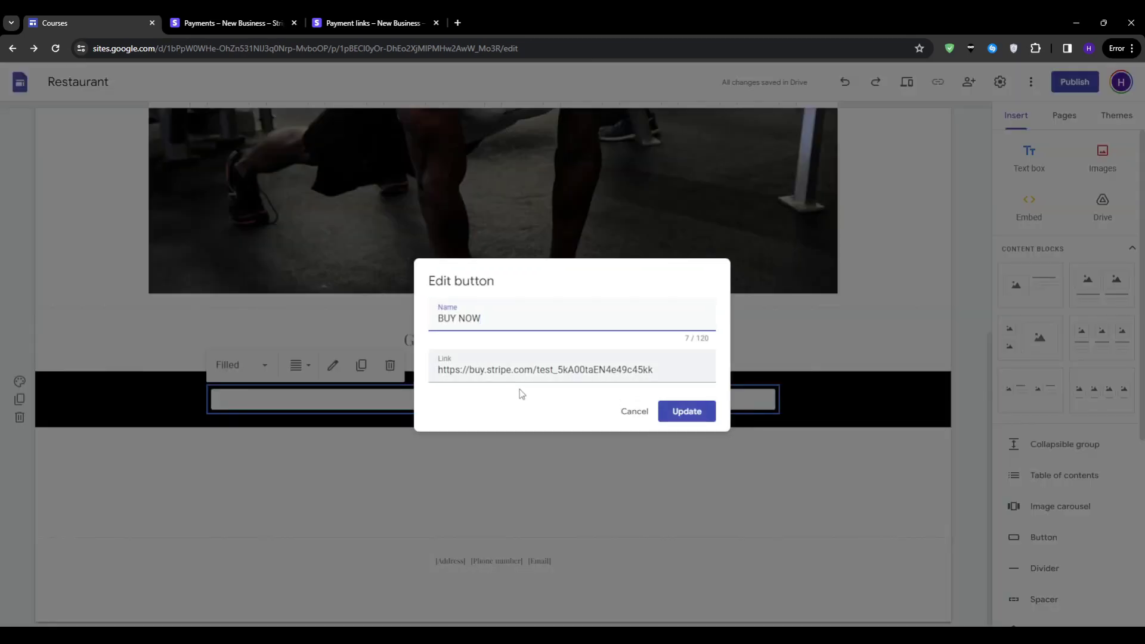
click(667, 418)
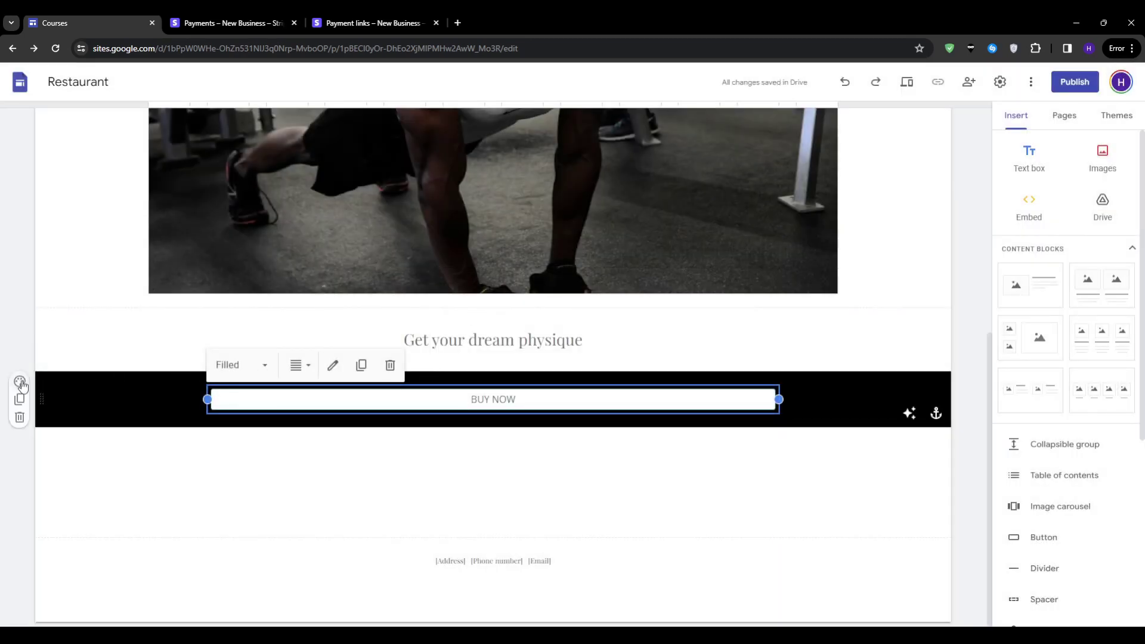
Step: Apply section Style 2, a grey background with a green button
click(20, 386)
click(79, 438)
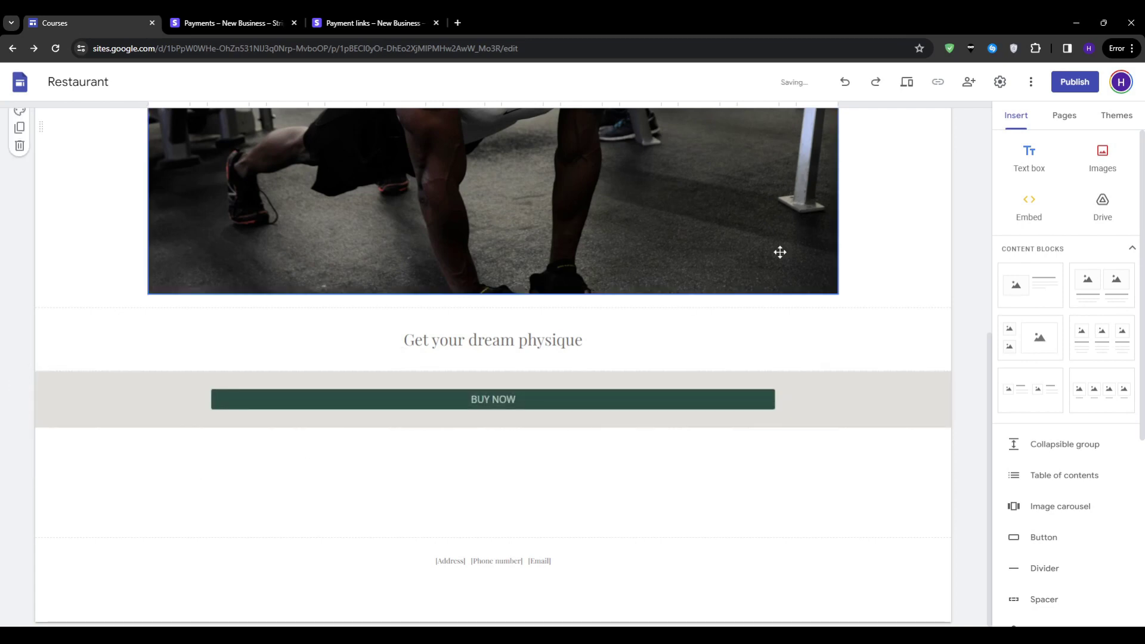
click(1089, 84)
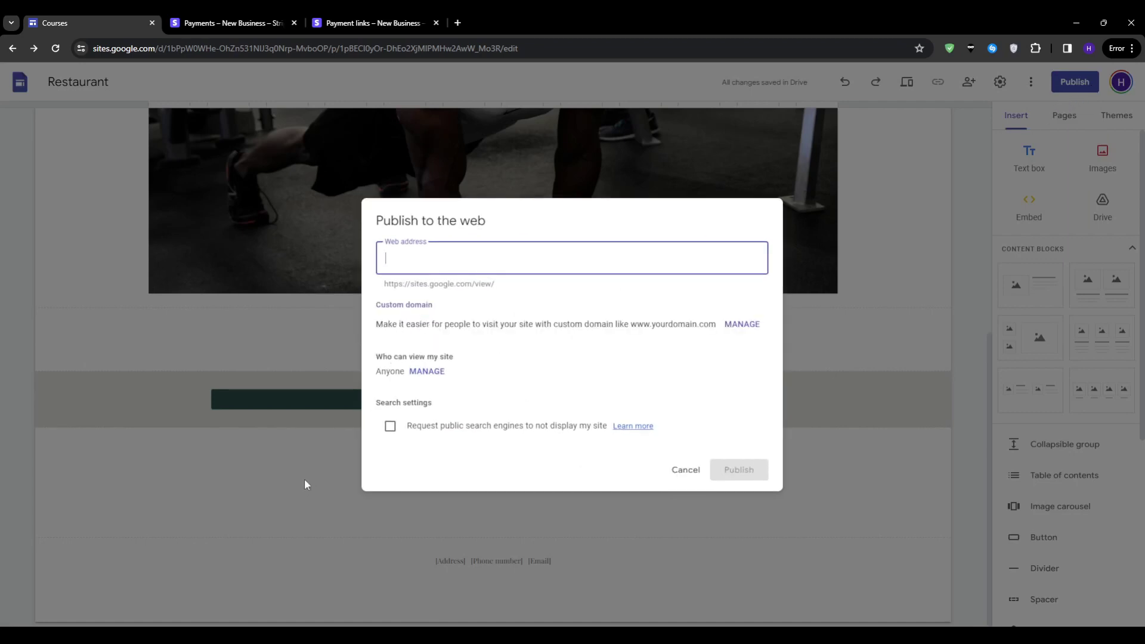
Step: Close the Buy button panel to show the Fitness course payment link overview
click(357, 26)
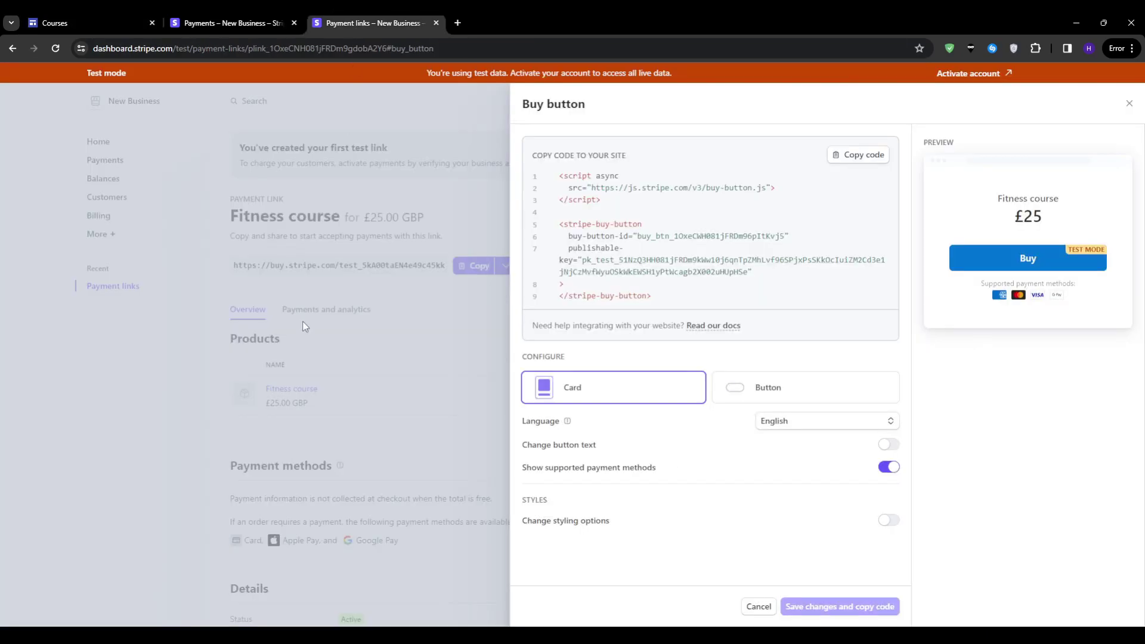
click(303, 326)
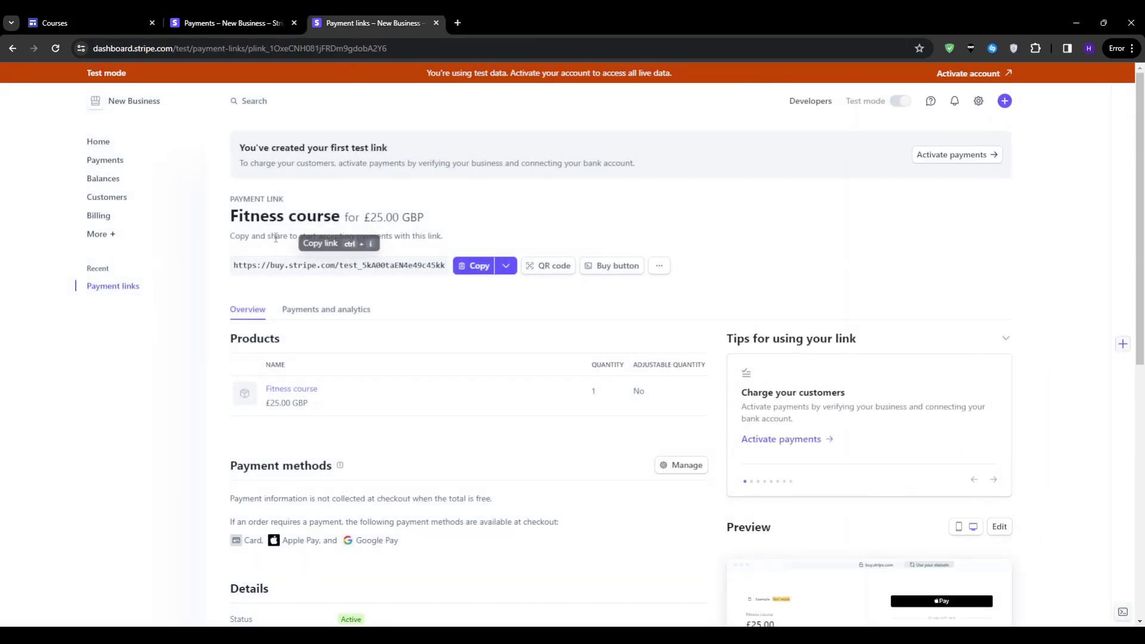
scroll(269, 240, down, 1)
scroll(275, 244, down, 2)
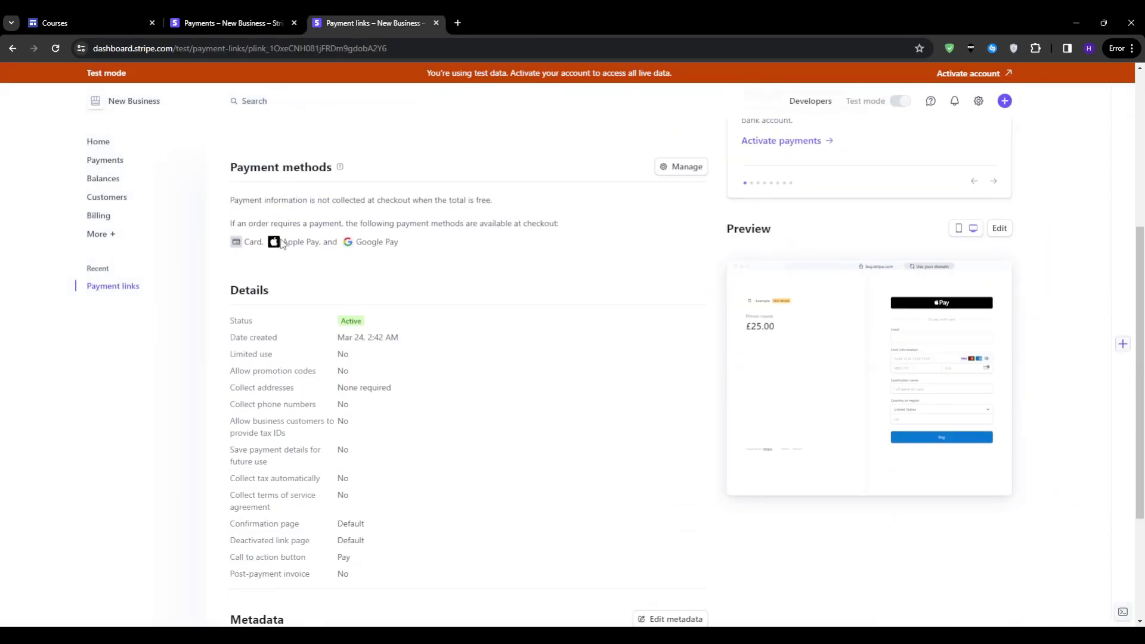
scroll(277, 241, down, 2)
scroll(281, 240, up, 2)
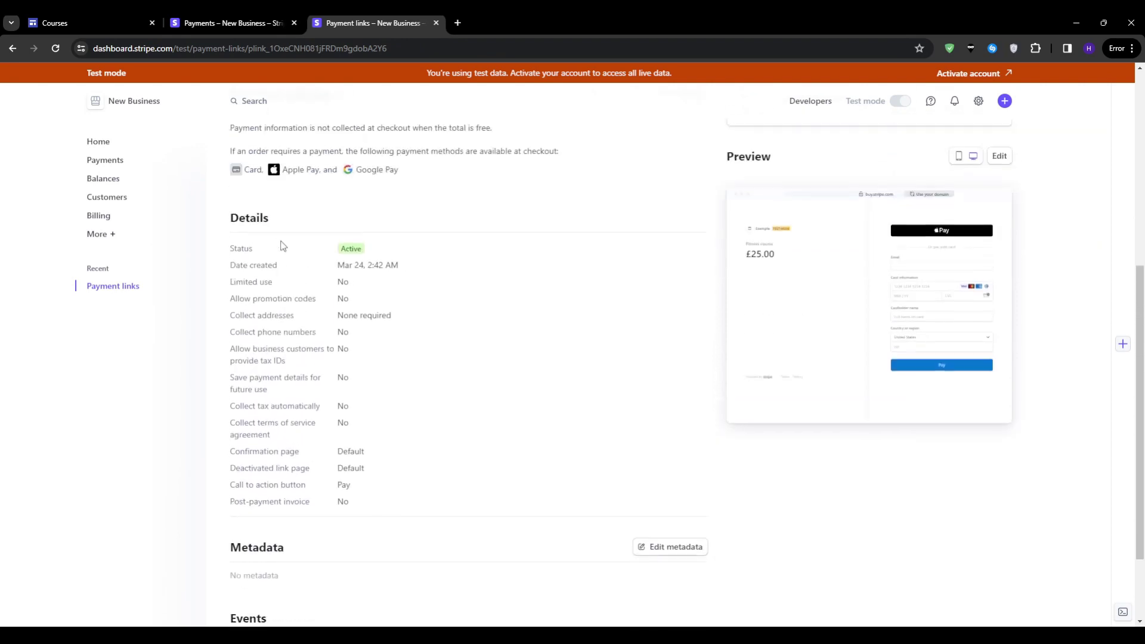
scroll(297, 212, up, 2)
scroll(325, 245, up, 1)
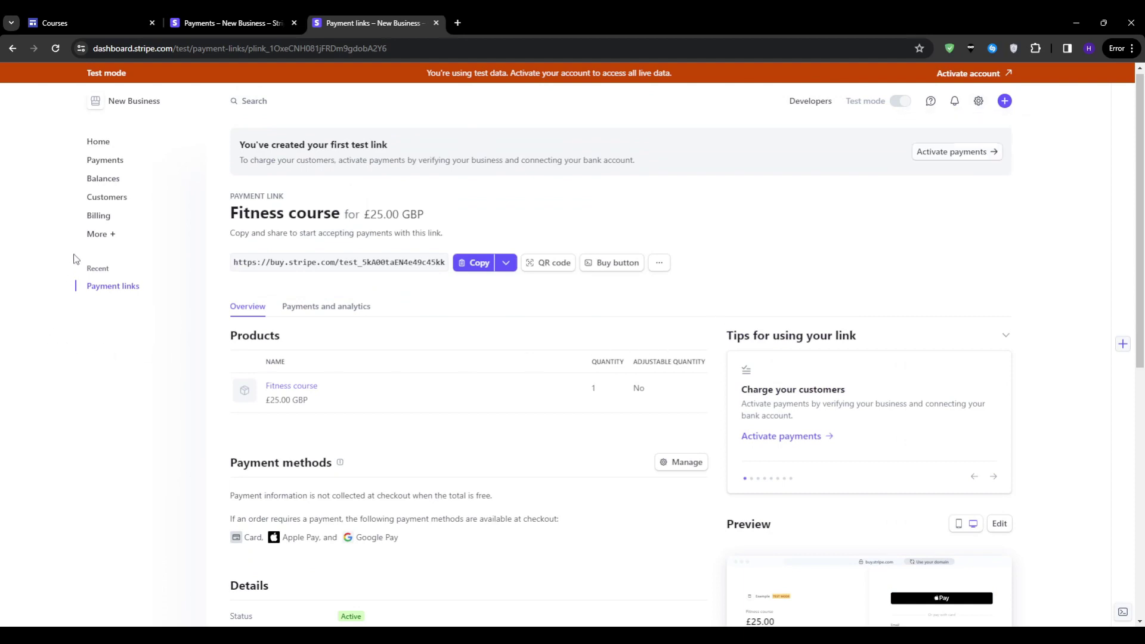
Step: Show the 'Your QR code' dialog for the £25 Fitness course payment link
click(548, 266)
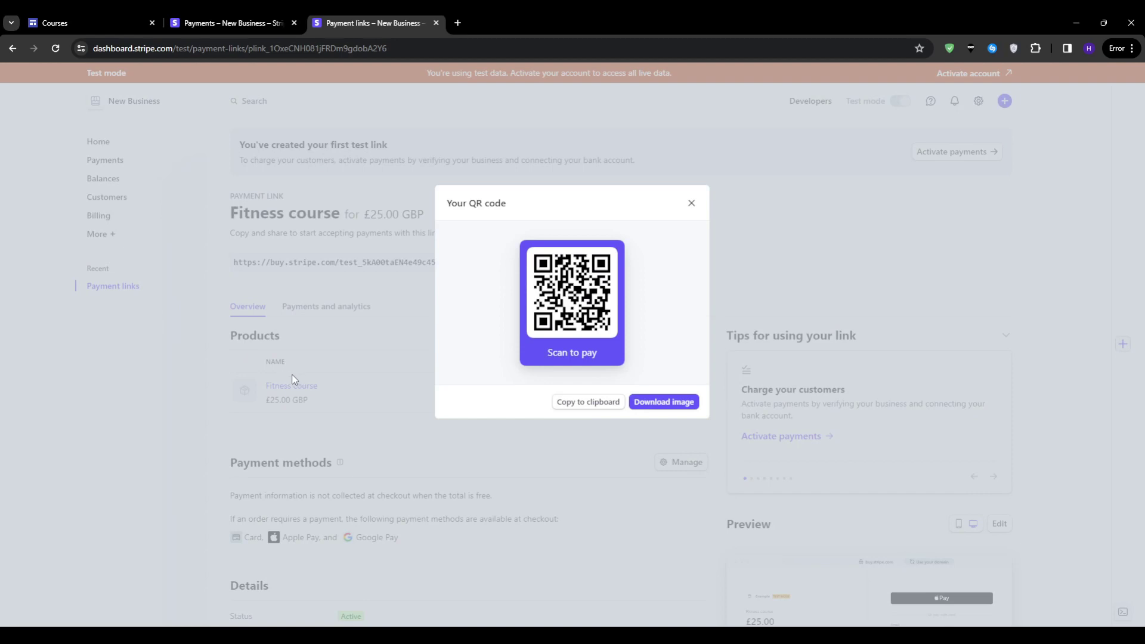
Step: Dismiss the QR code to view the Fitness course link's details, events and logs
key(Escape)
scroll(438, 342, down, 1)
scroll(442, 391, down, 1)
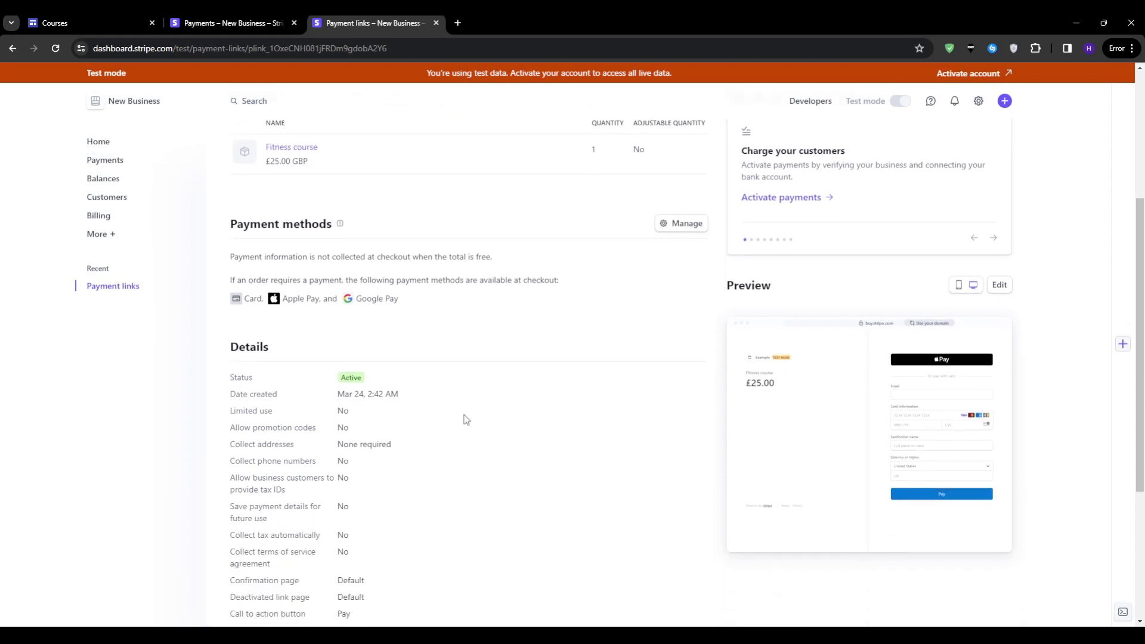
scroll(468, 425, down, 1)
scroll(484, 433, down, 1)
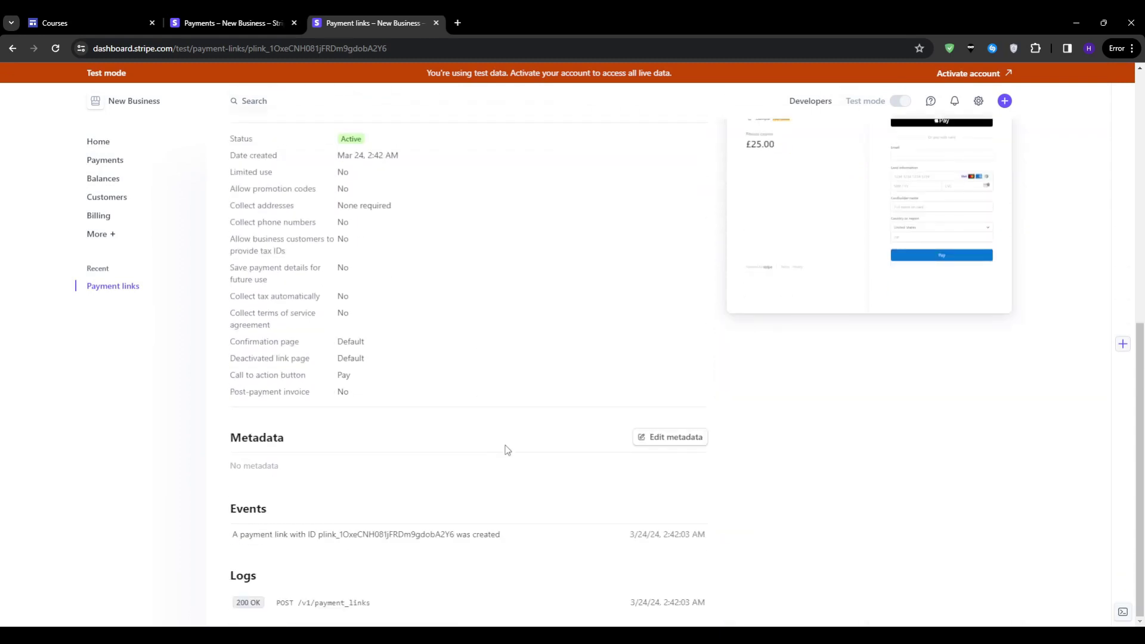